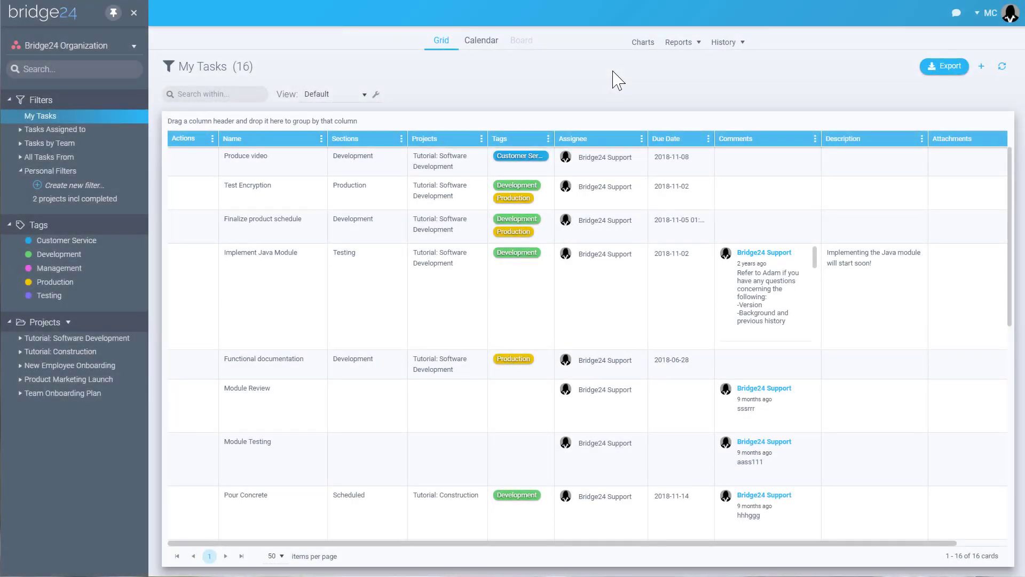
- Browse the organization list, filter groups and Construction project, then list the 2 Management-tagged tasks
left_click(134, 47)
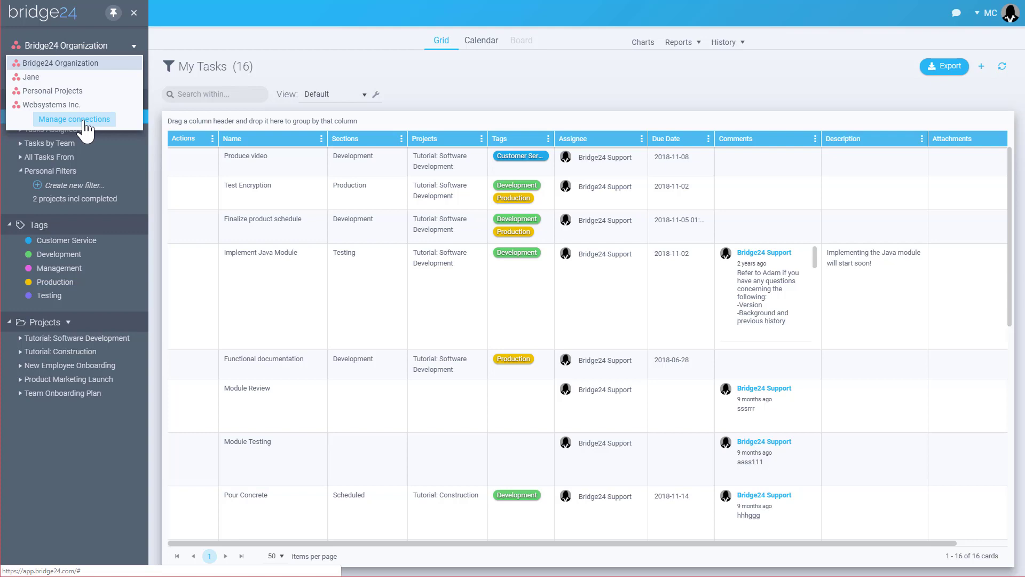
left_click(186, 54)
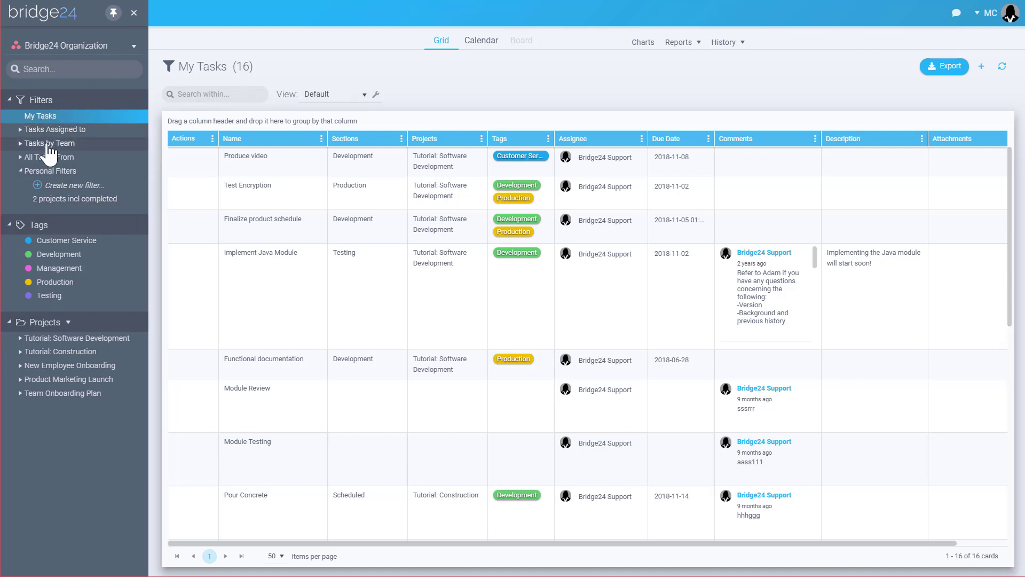
left_click(20, 143)
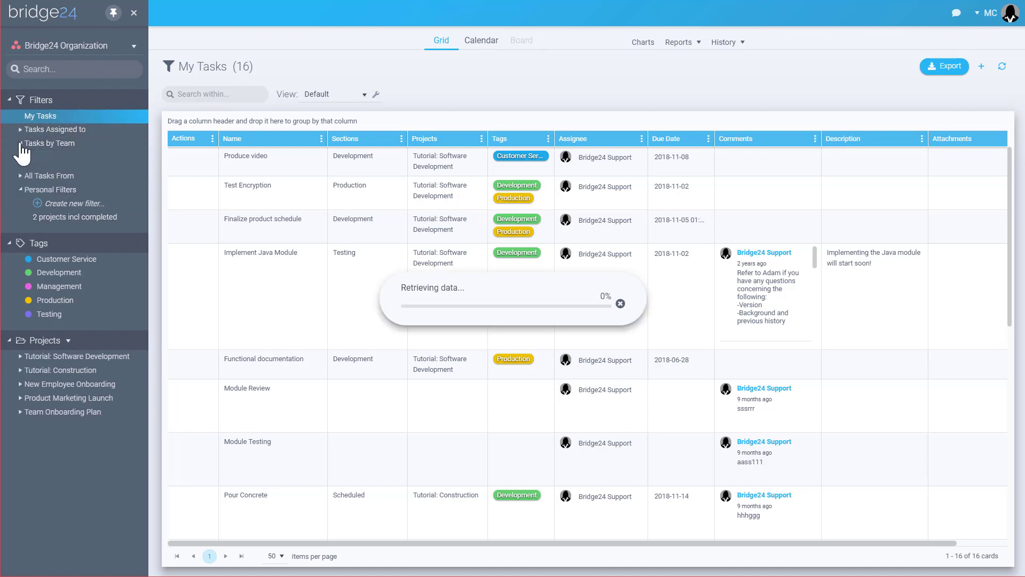
left_click(20, 143)
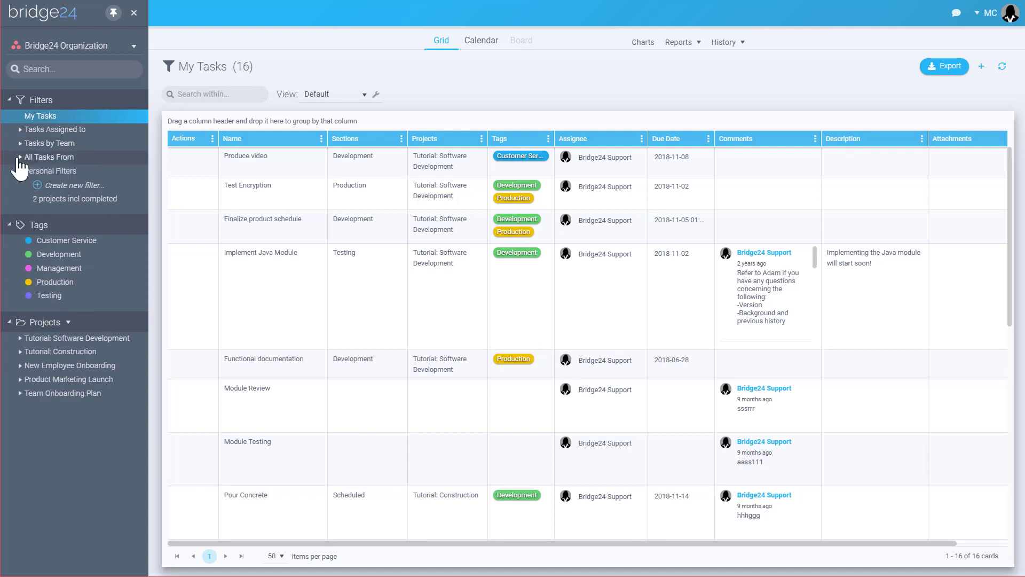
left_click(20, 157)
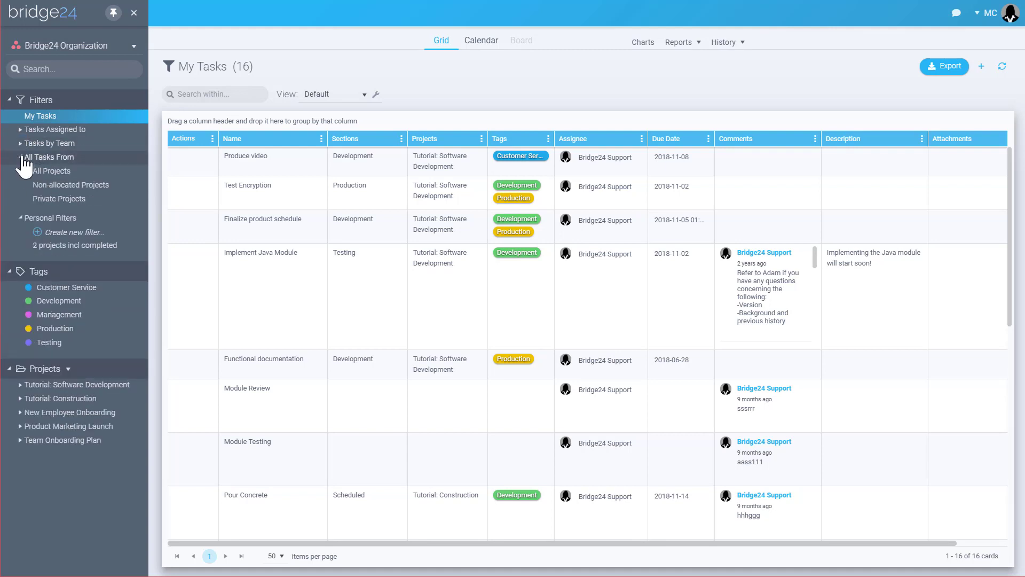
left_click(20, 157)
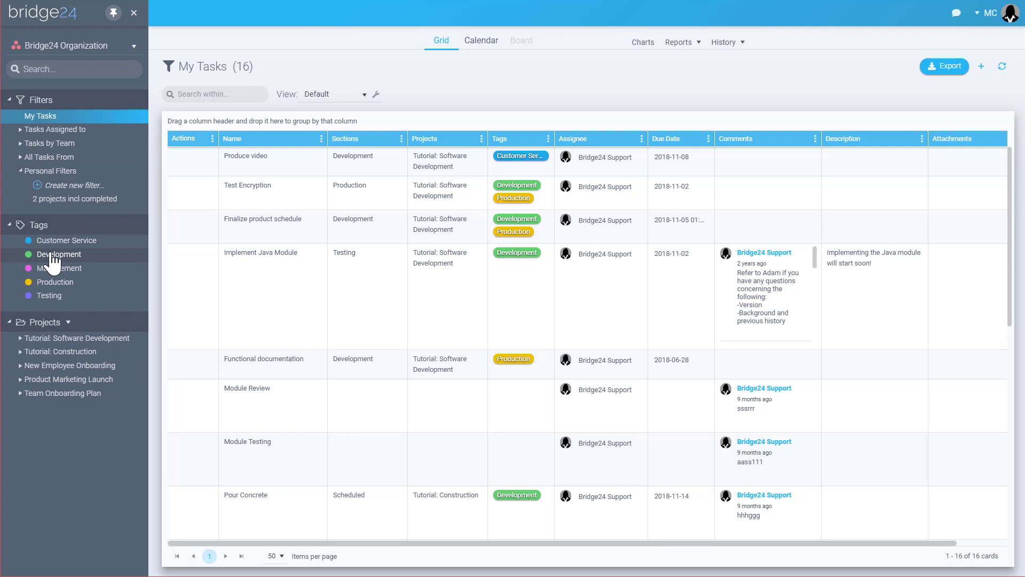
left_click(66, 352)
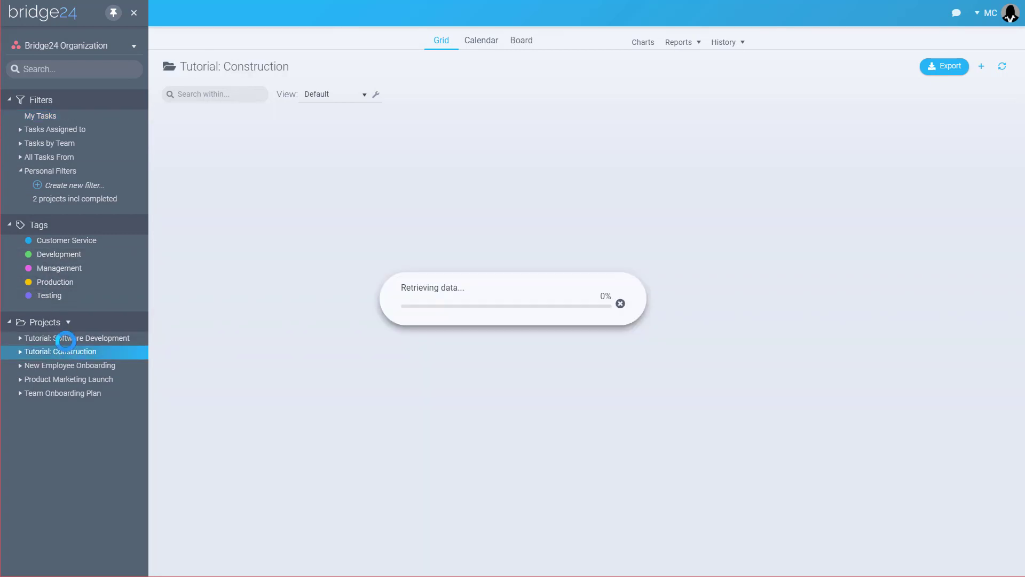
left_click(56, 269)
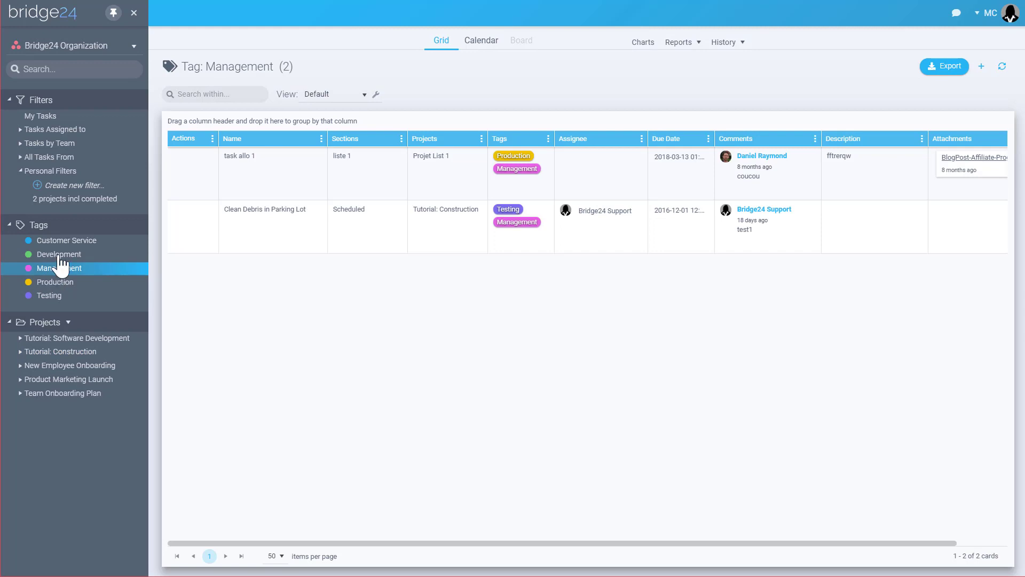
- Draft a new filter with Completed set to Both and the New Employee Onboarding project
left_click(76, 188)
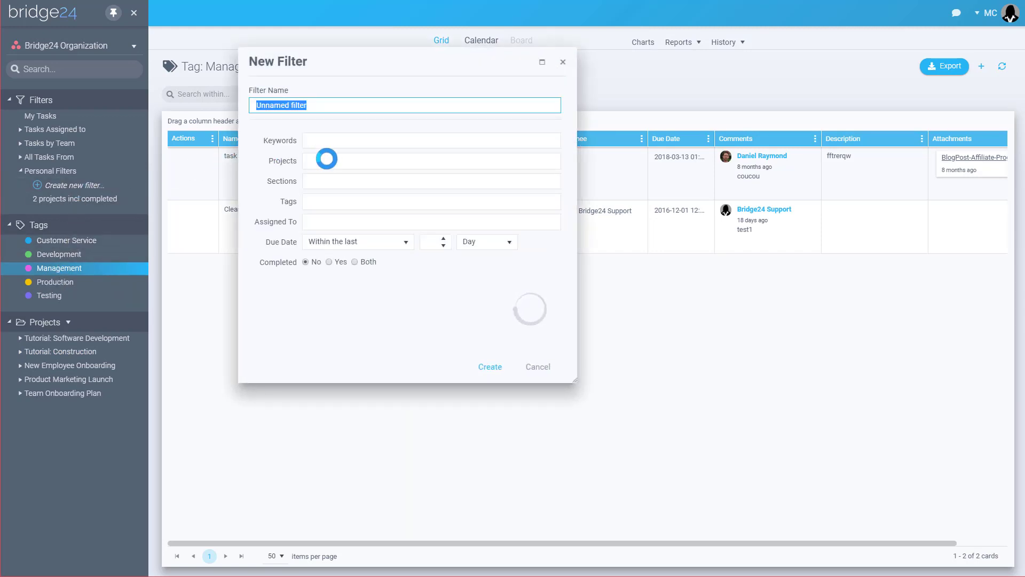
left_click(356, 262)
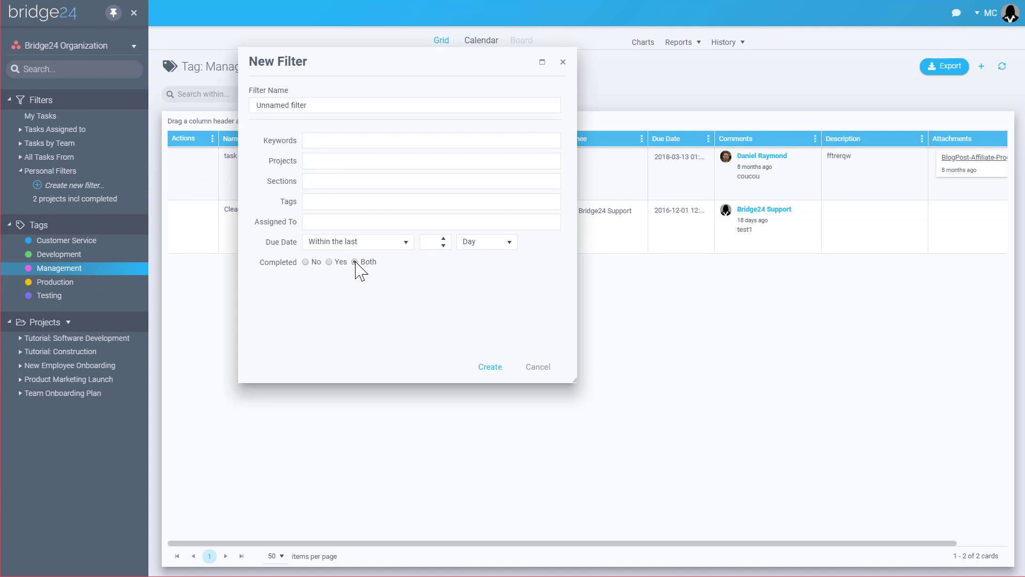
left_click(331, 166)
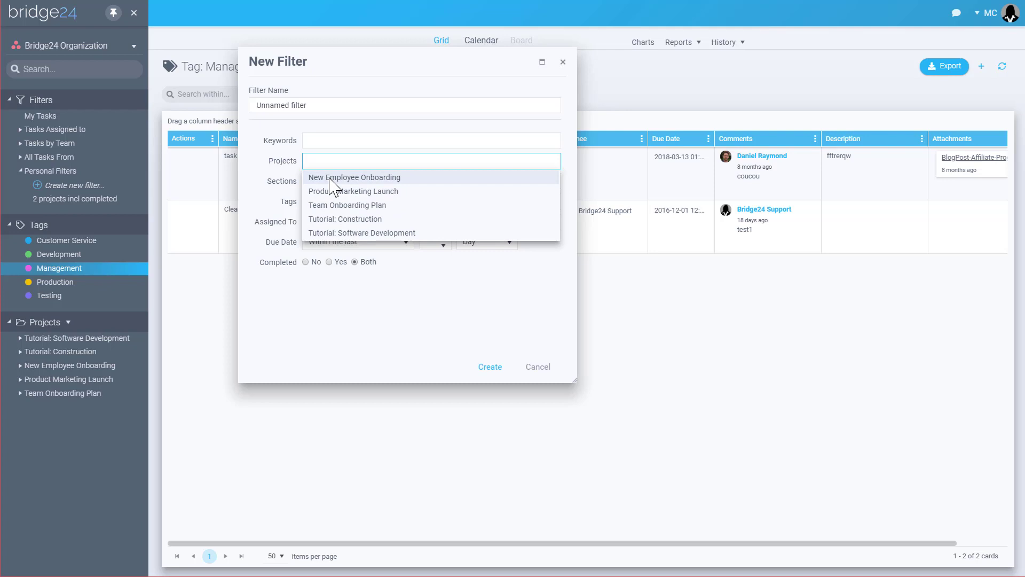
left_click(329, 178)
left_click(389, 316)
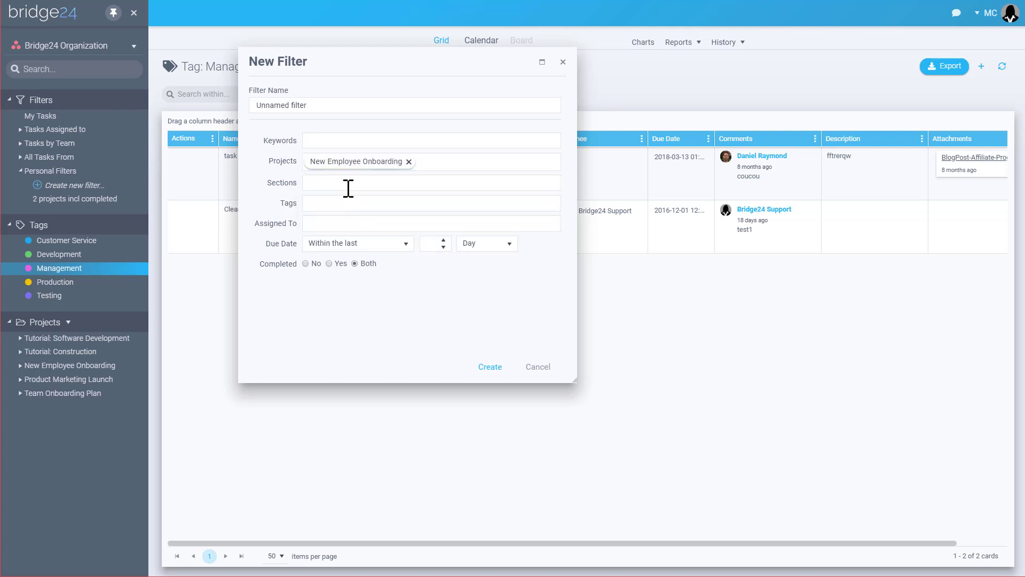
- Discard the draft filter and open the saved '2 projects incl completed' filter
left_click(343, 203)
left_click(538, 374)
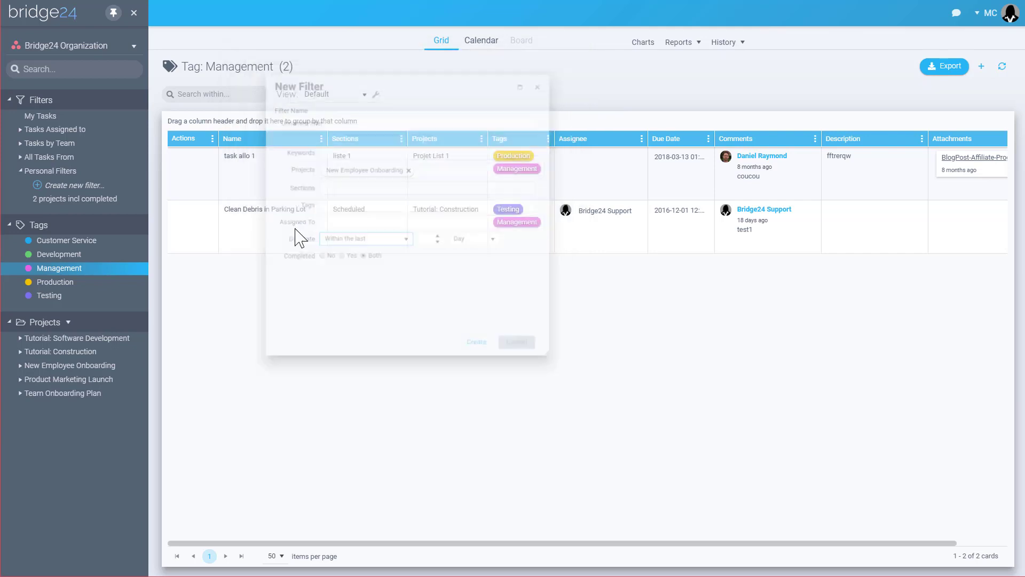
left_click(94, 202)
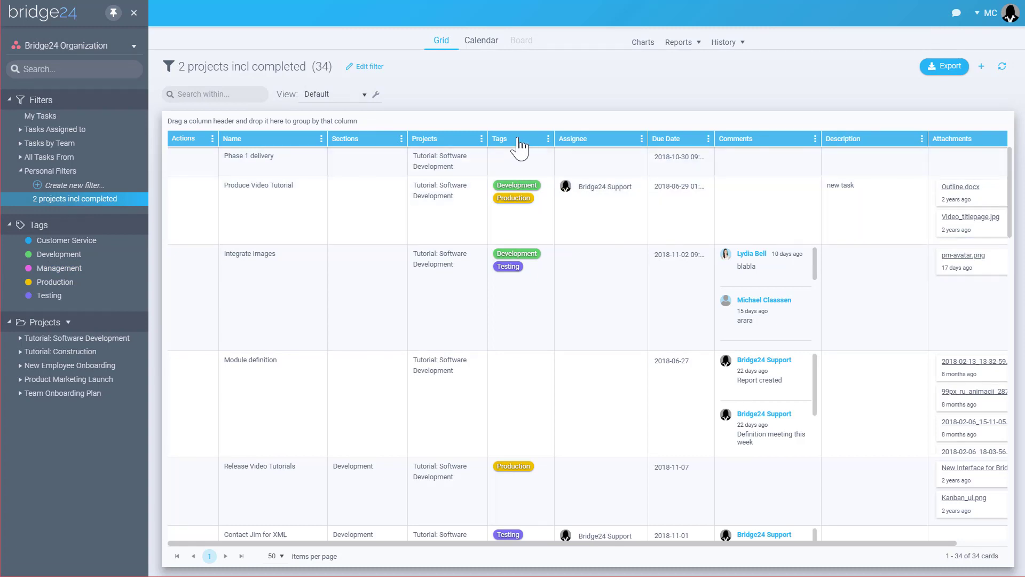
- Move Tags before Projects and Due Date before Assignee, and add a Teams column
left_click_drag(517, 144, 430, 142)
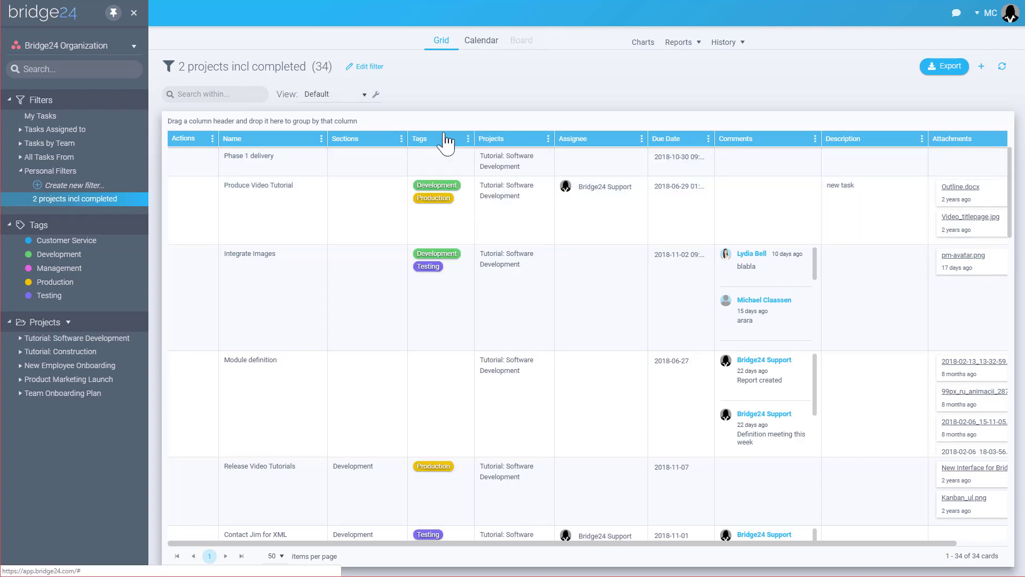
left_click_drag(683, 143, 583, 142)
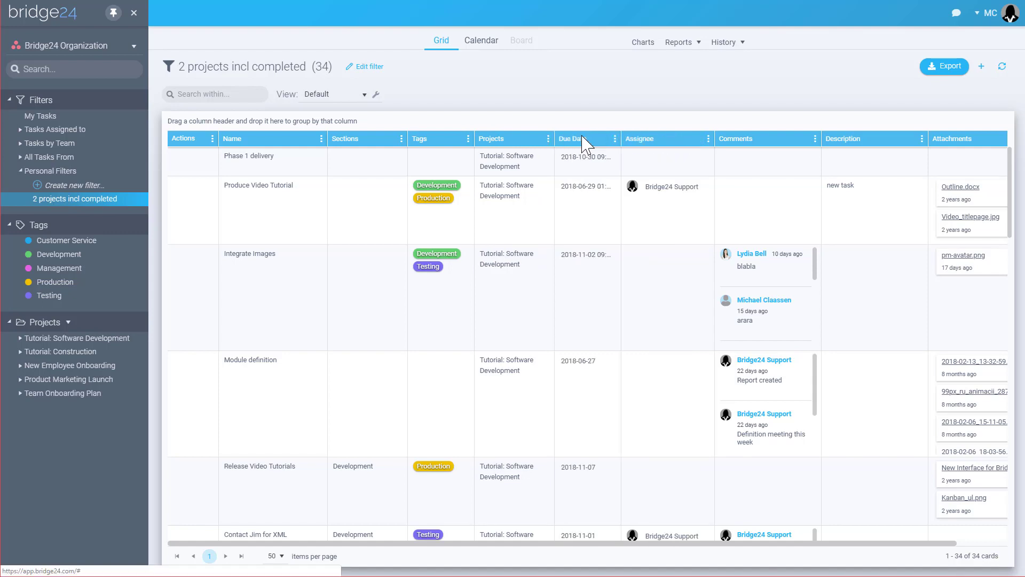
left_click(467, 138)
mouse_move(501, 190)
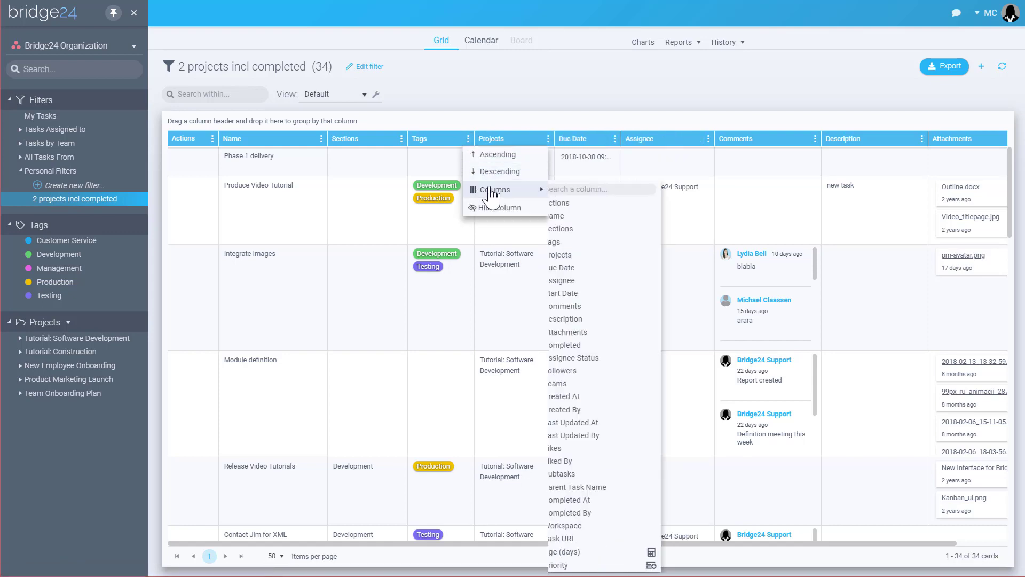
left_click(576, 384)
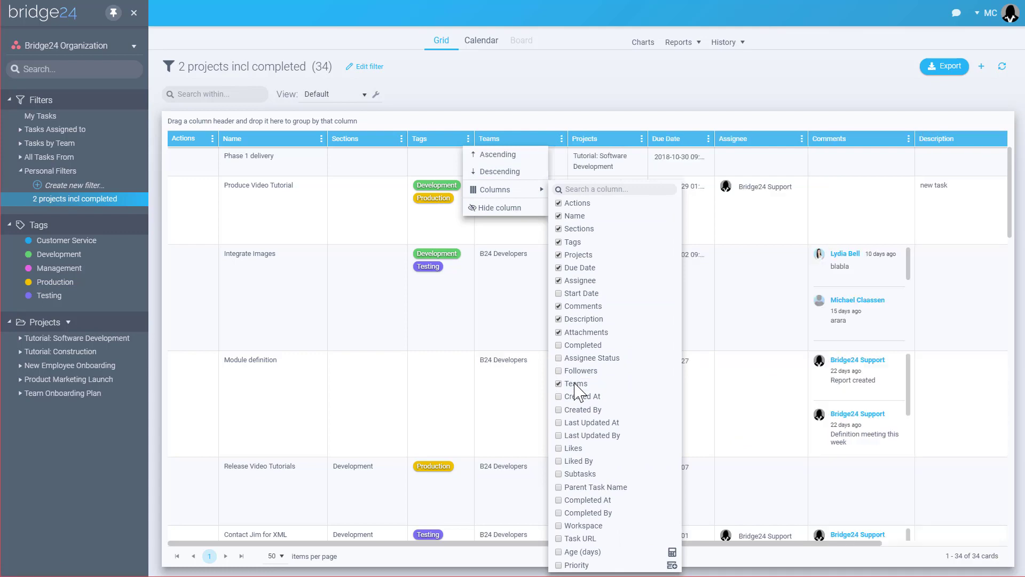
left_click(539, 112)
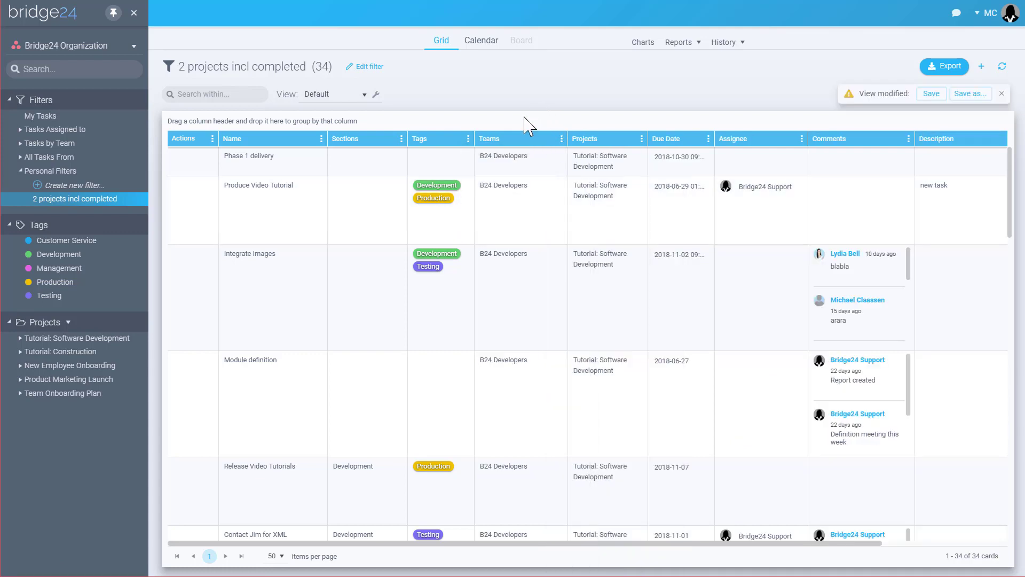
- Try sorting by team ascending, then descending, then by tags, and clear all sorts
left_click(516, 140)
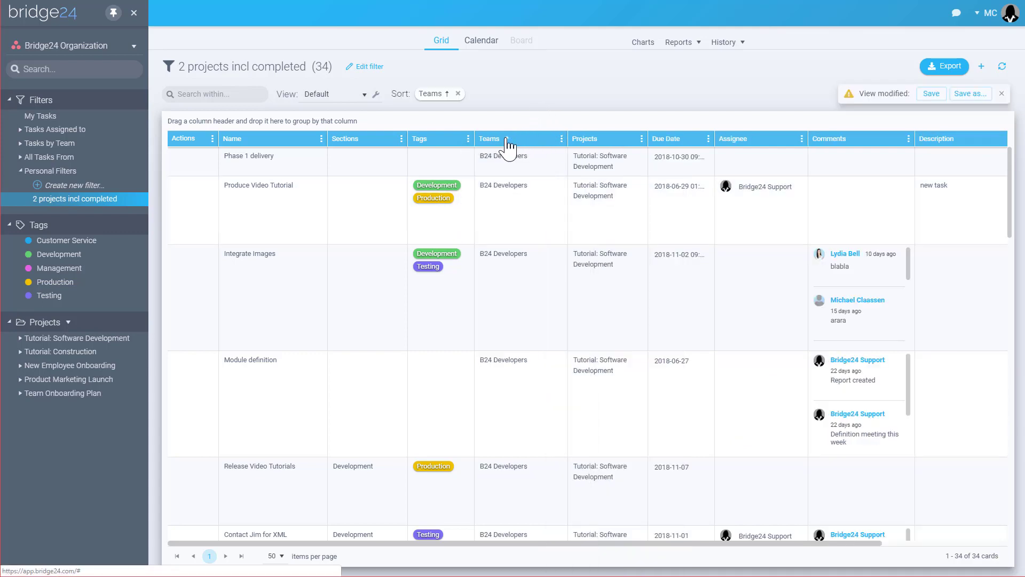
left_click(508, 142)
left_click(430, 142)
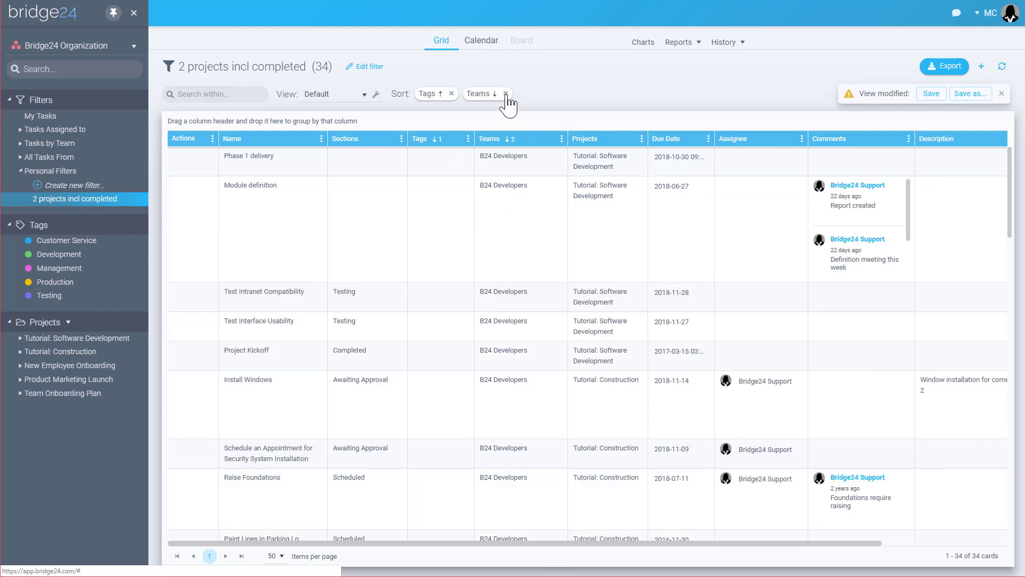
left_click(506, 93)
left_click(452, 94)
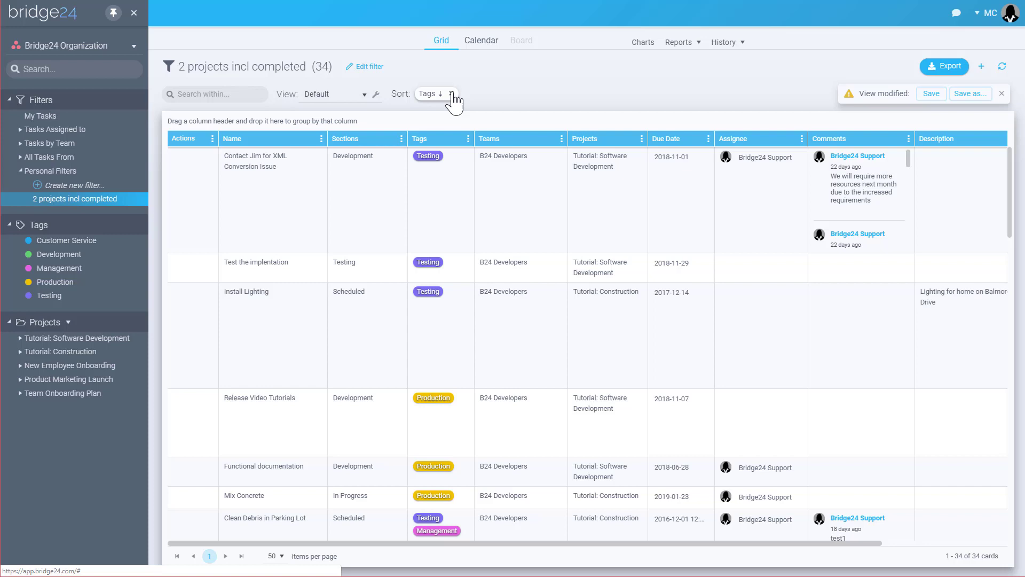
left_click(452, 94)
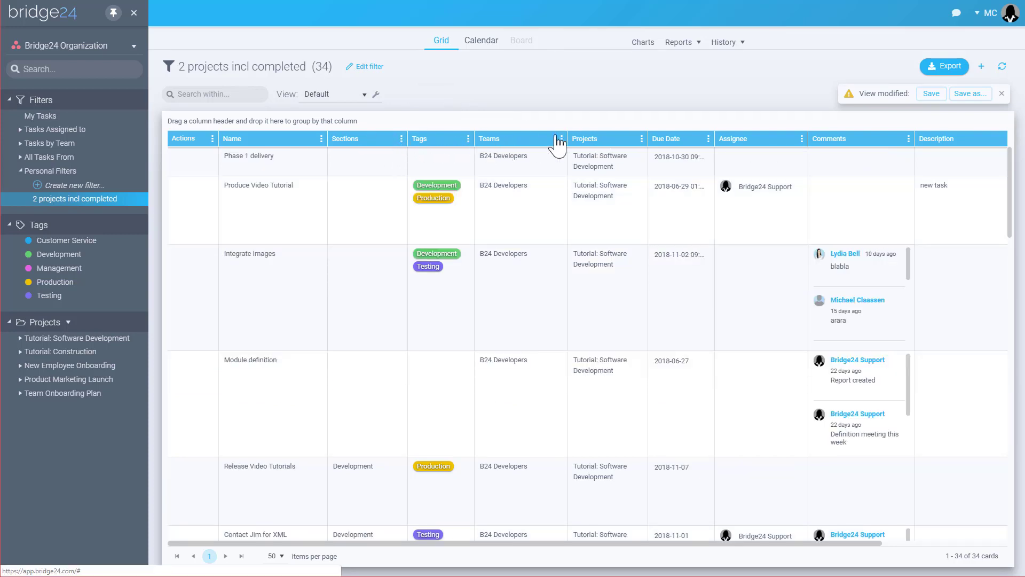
- Group tasks by section then assignee, and toggle the Awaiting Approval and unassigned groups
left_click_drag(323, 139, 256, 130)
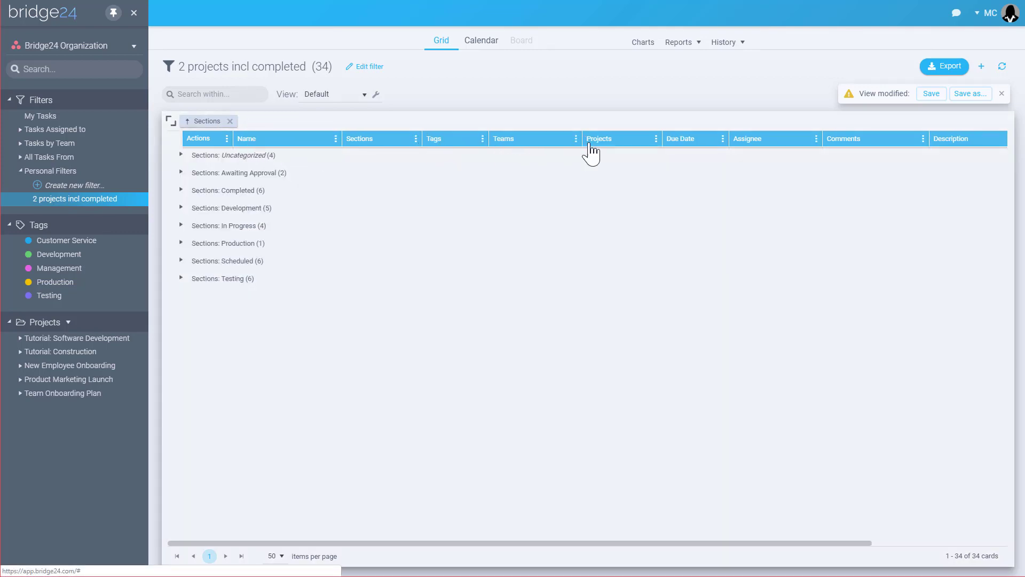
left_click_drag(758, 140, 378, 117)
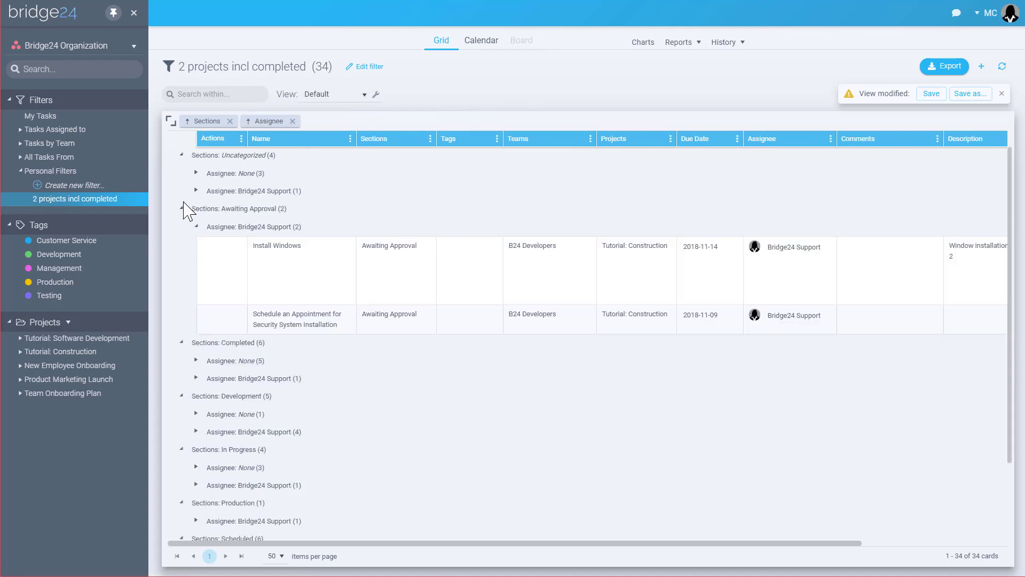
left_click(181, 208)
left_click(195, 173)
left_click(193, 171)
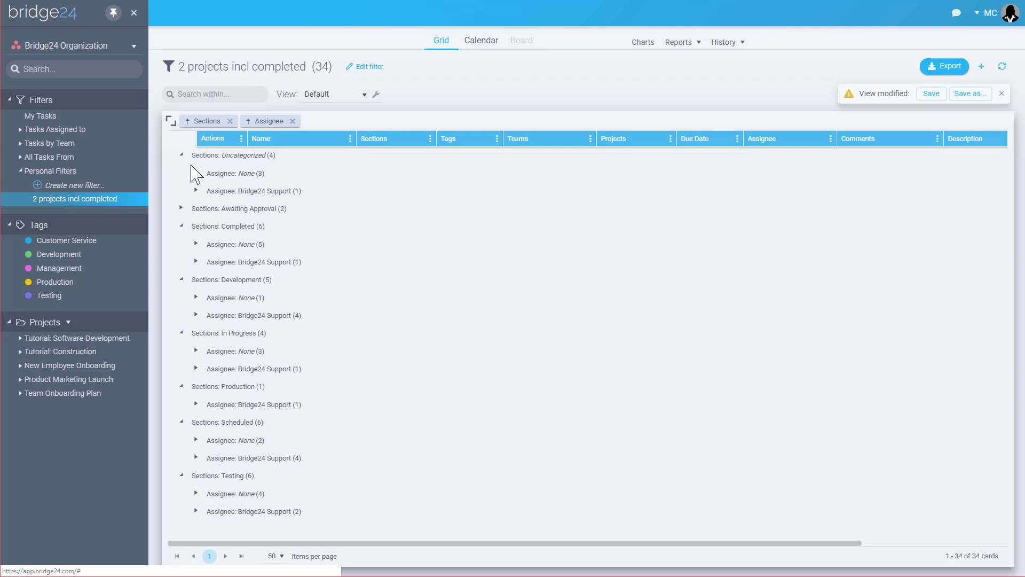
- Collapse the Uncategorized group, then remove the assignee and section grouping
left_click(182, 155)
left_click(292, 121)
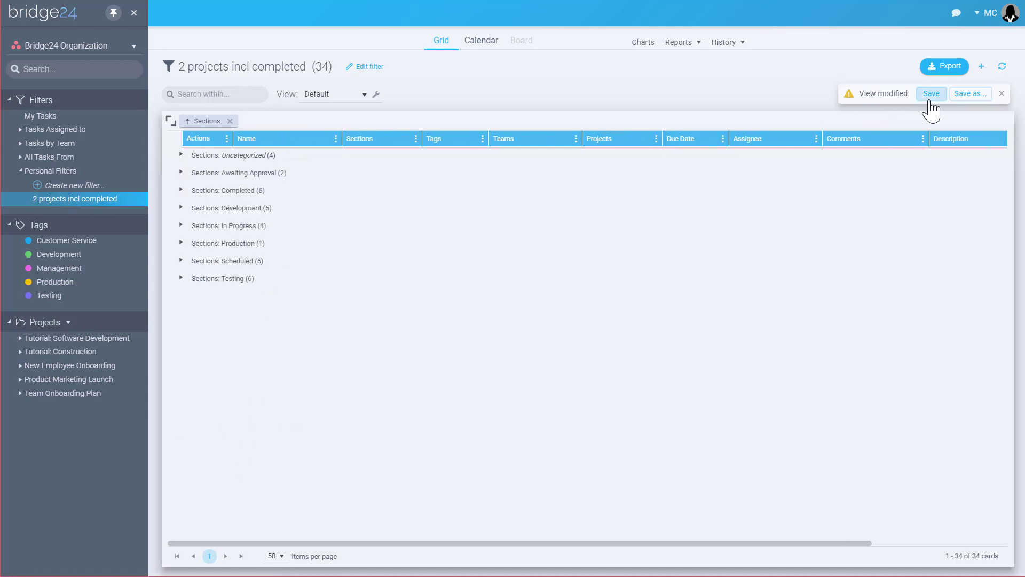
left_click(229, 121)
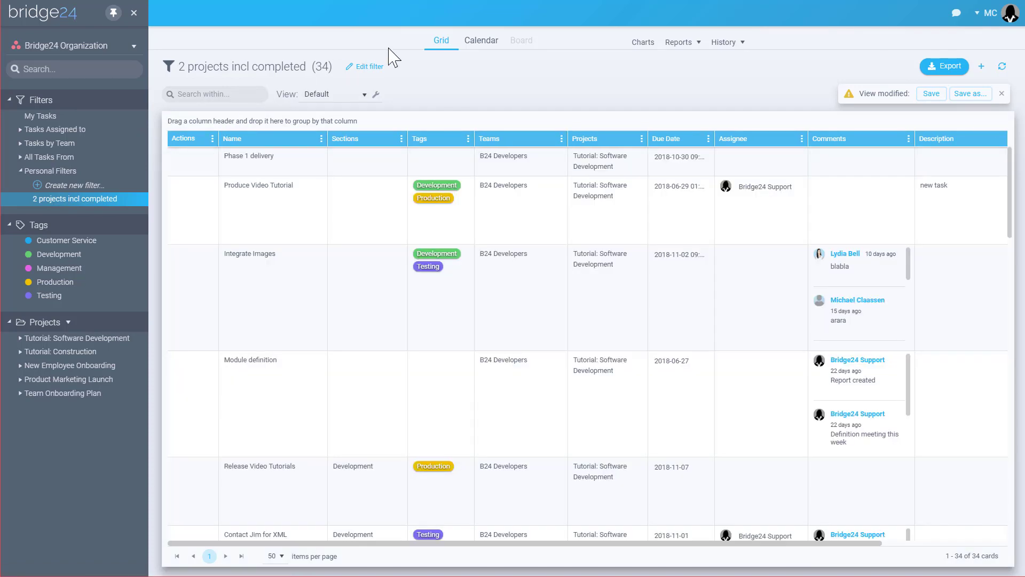
- On the November 2018 calendar, stretch Install Windows to end on the 15th and check its details
left_click(481, 47)
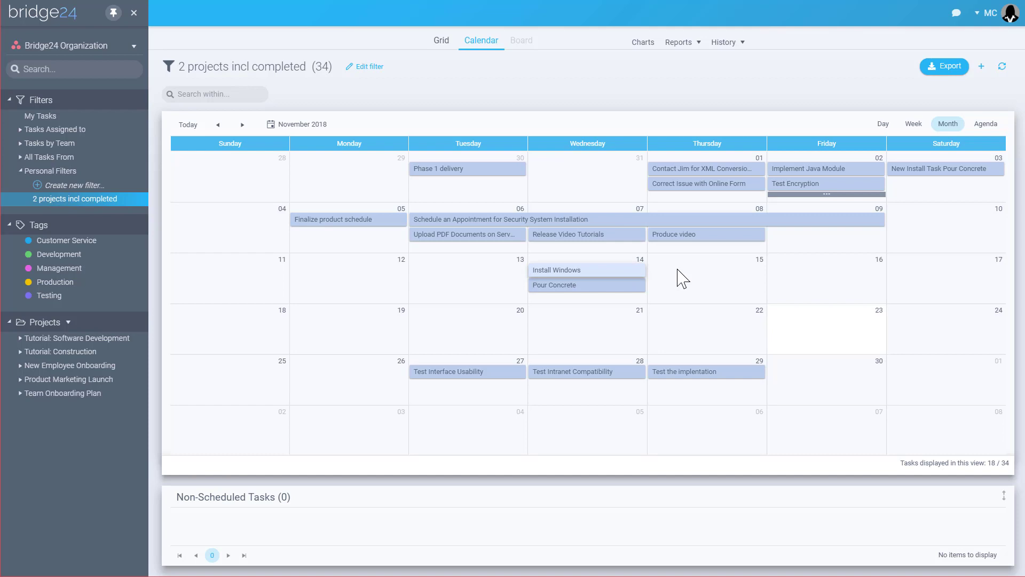
left_click_drag(677, 269, 713, 268)
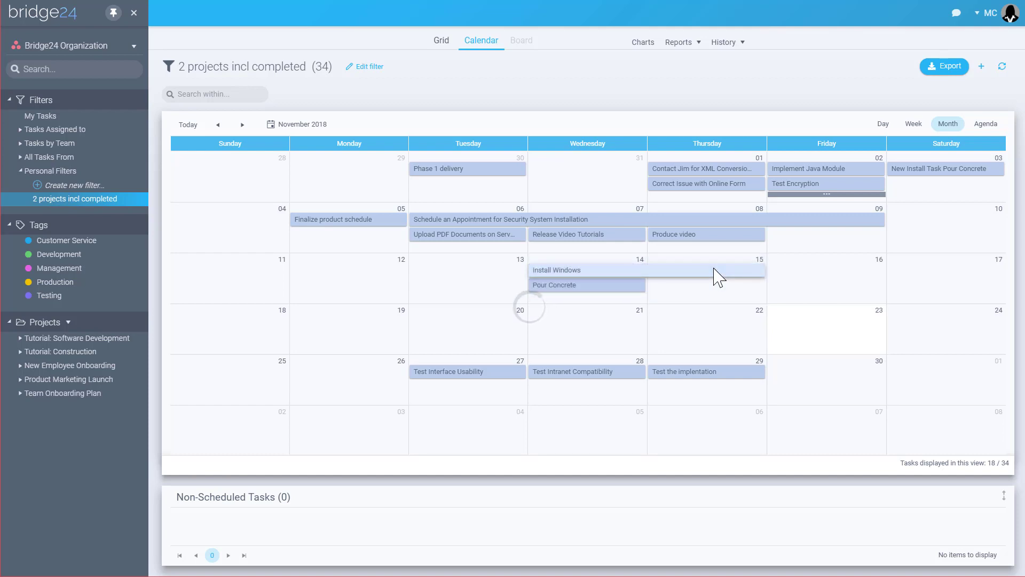
left_click(571, 273)
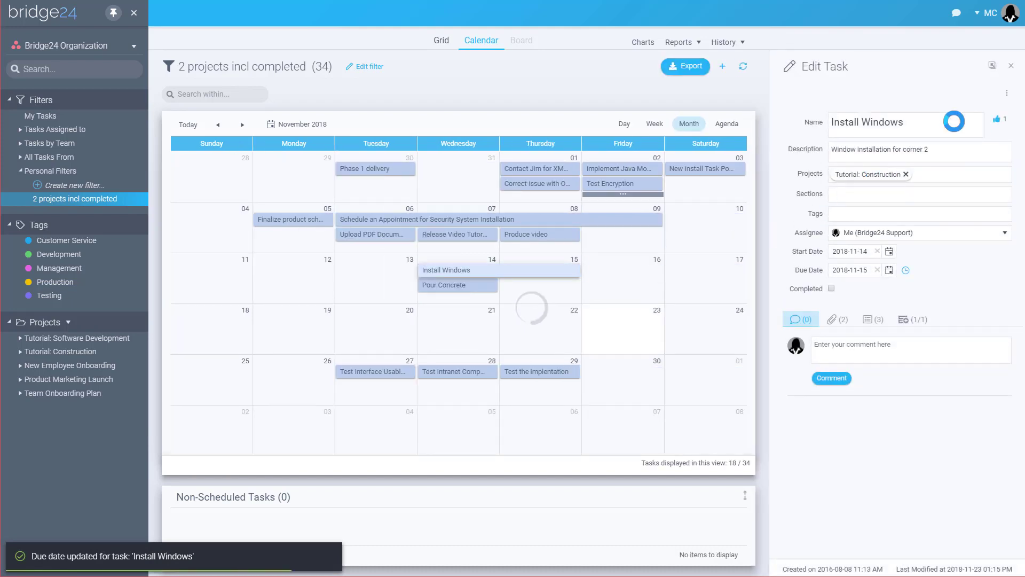
left_click(1011, 67)
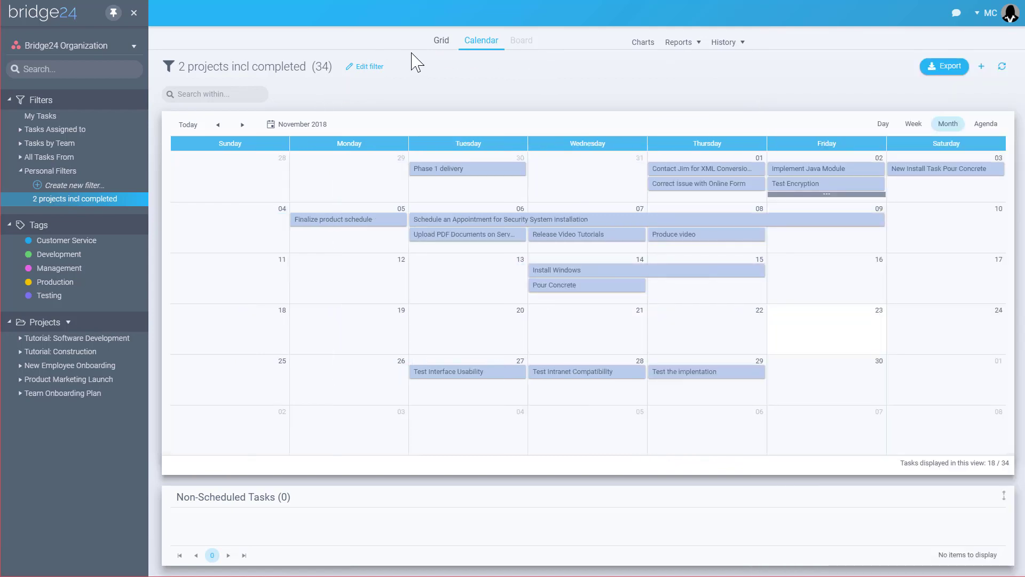
- Back in the grid, glance at Produce Video Tutorial and filter to Tutorial: Software Development
left_click(444, 46)
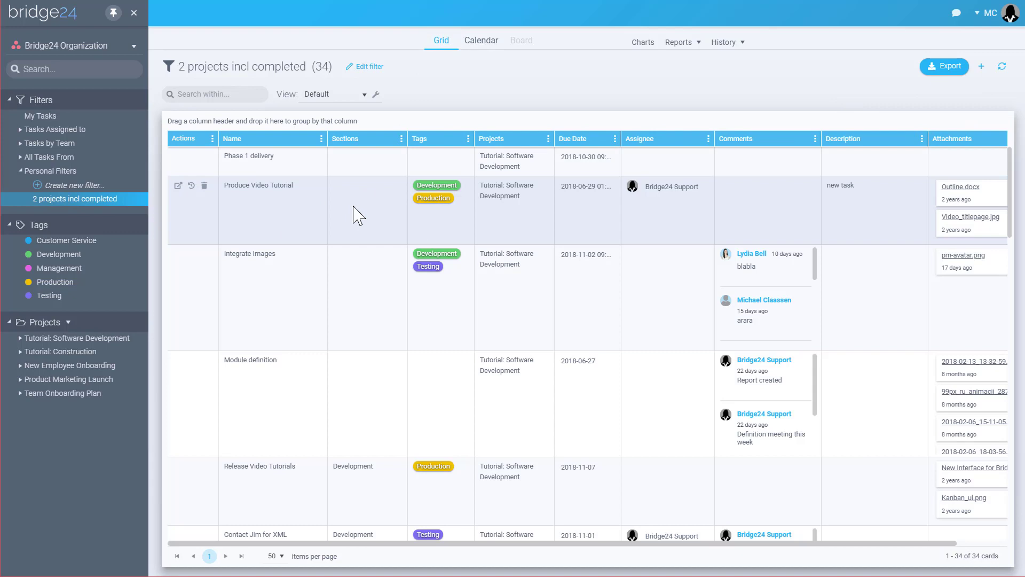
left_click(353, 211)
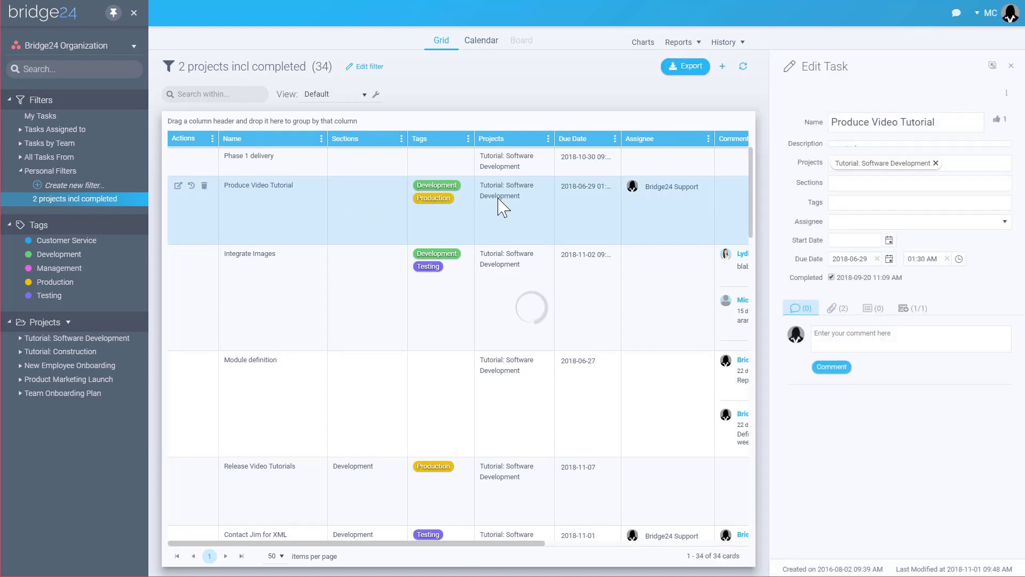
left_click(1012, 66)
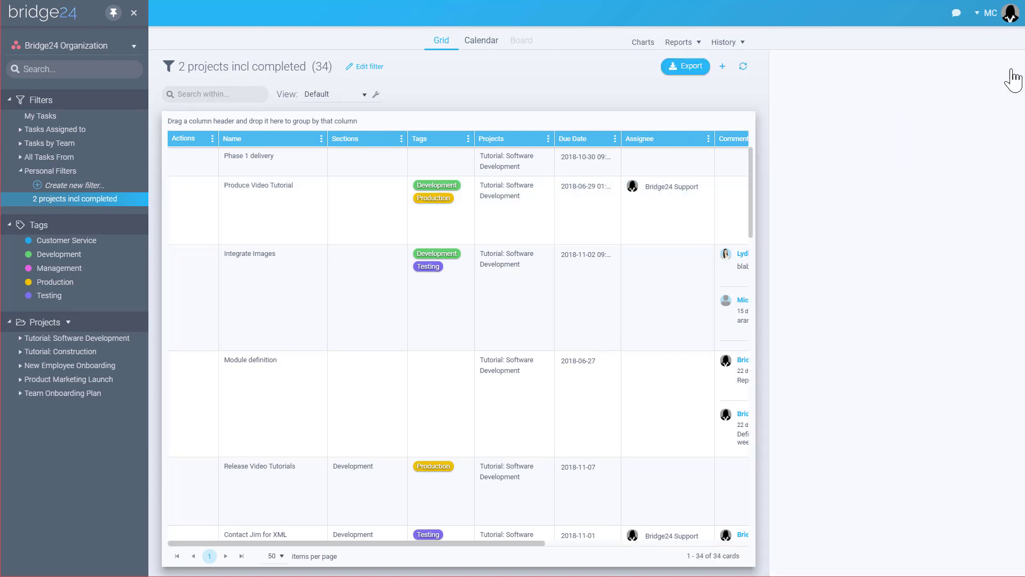
left_click(66, 338)
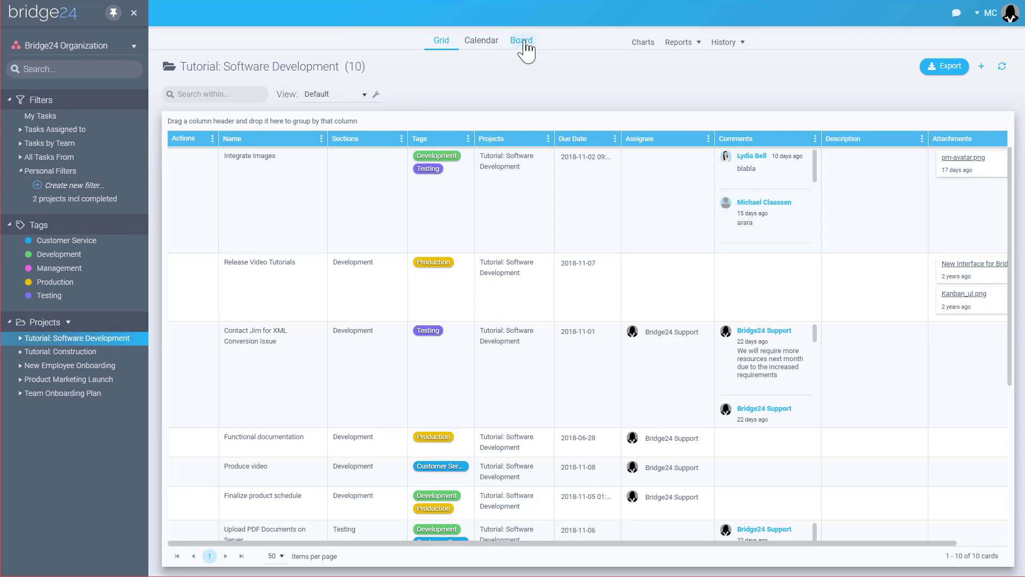
- Show the project as a board and drag Release Video Tutorials from Development into Testing
left_click(526, 51)
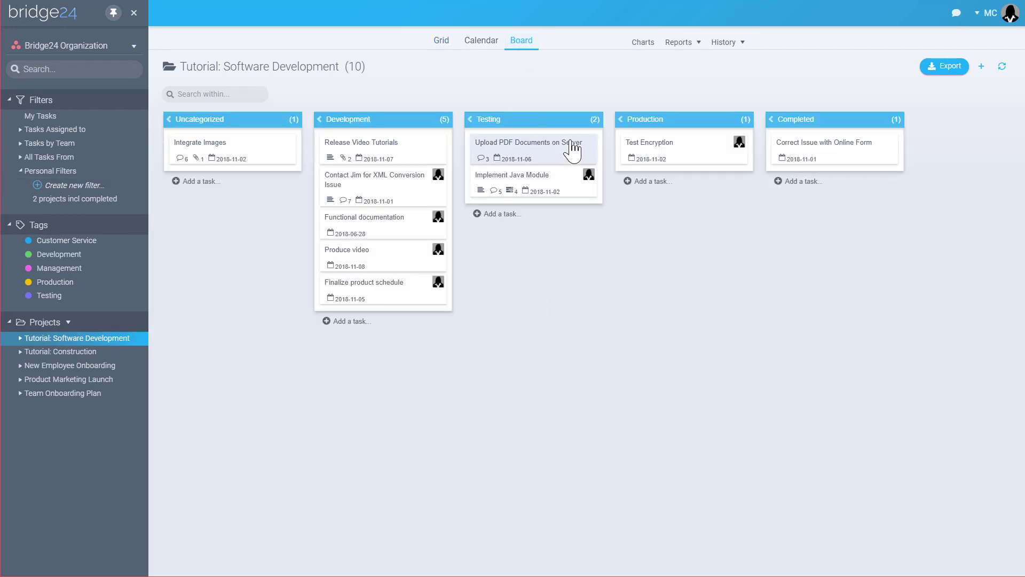
left_click(470, 119)
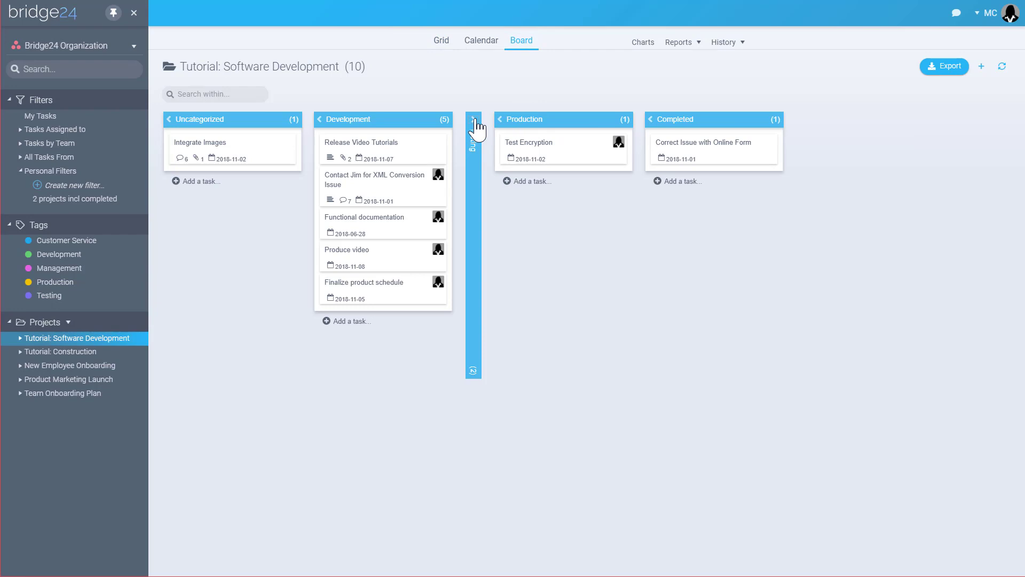
left_click(473, 119)
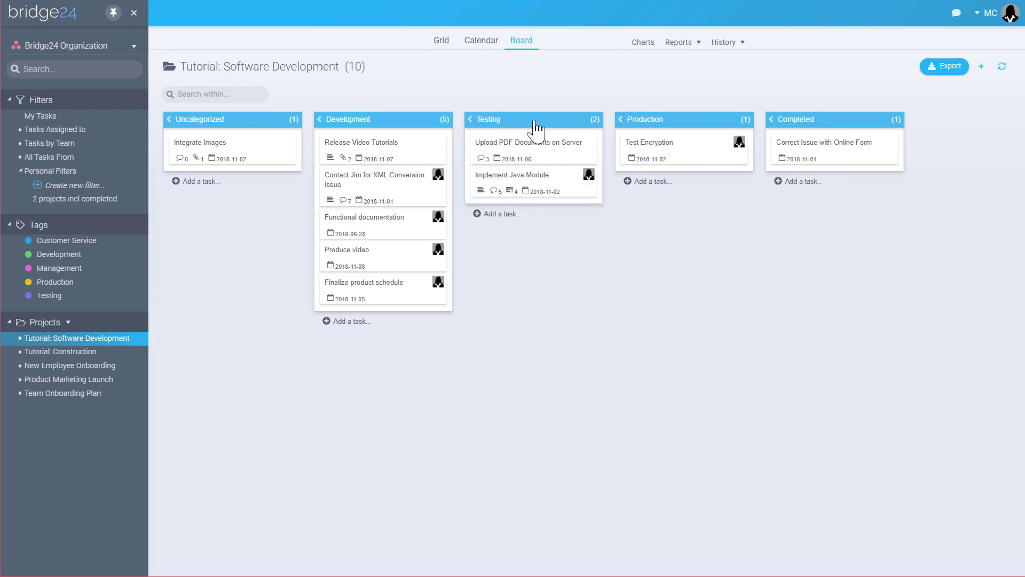
left_click_drag(339, 140, 486, 189)
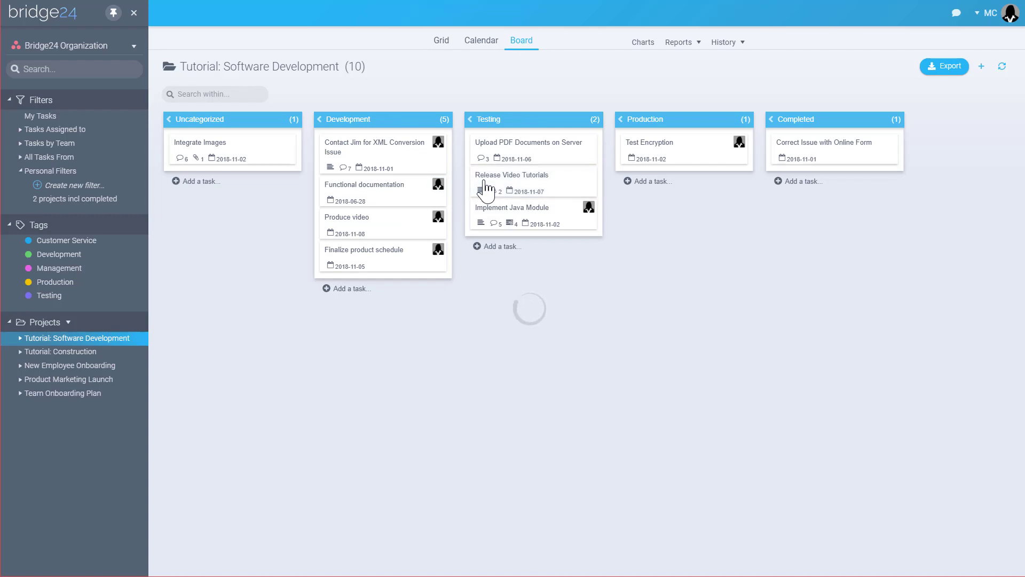
- Review the Release Video Tutorials card details in Testing and refresh the board data
left_click(523, 180)
left_click(523, 180)
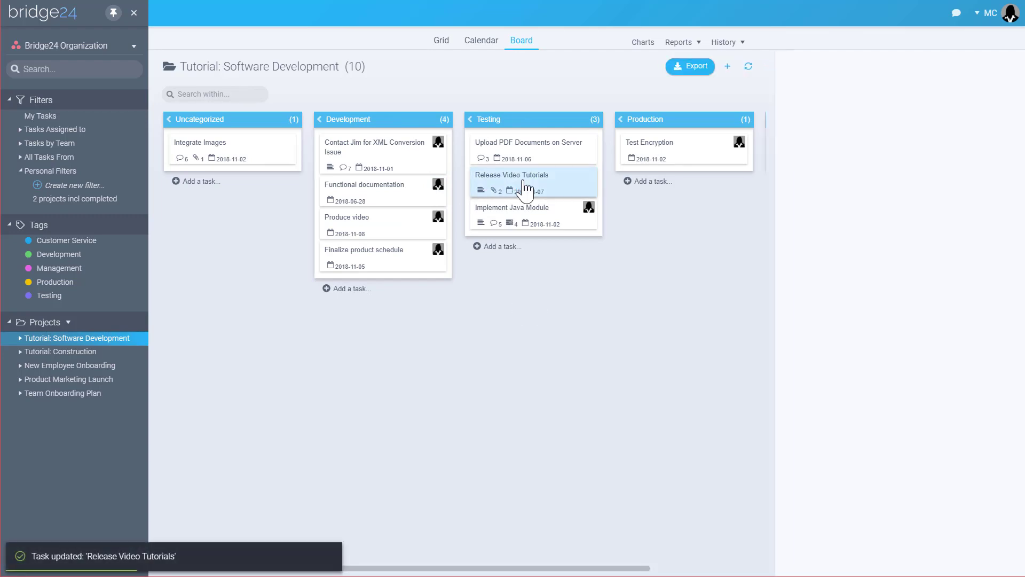
left_click(1010, 65)
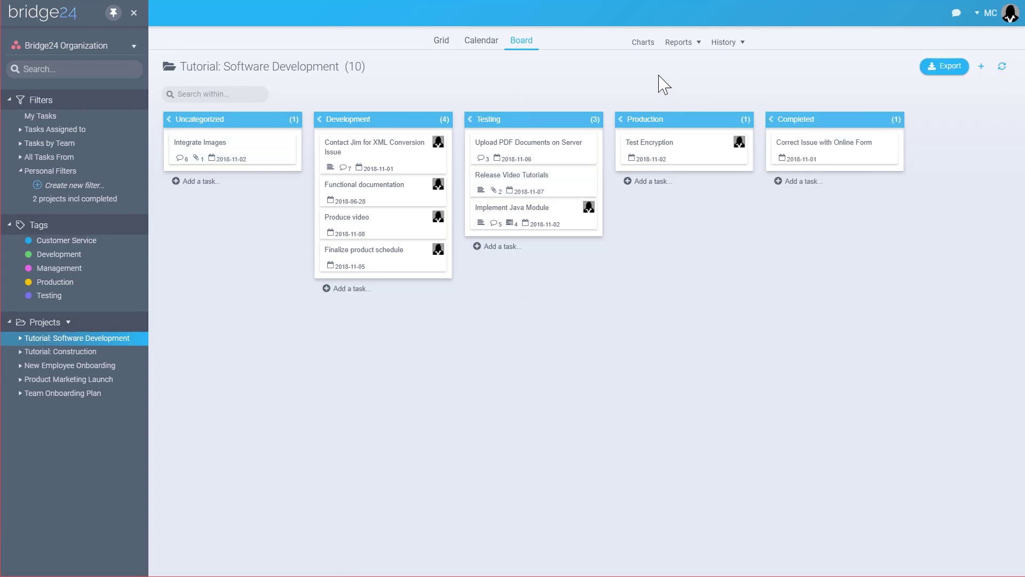
left_click(85, 337)
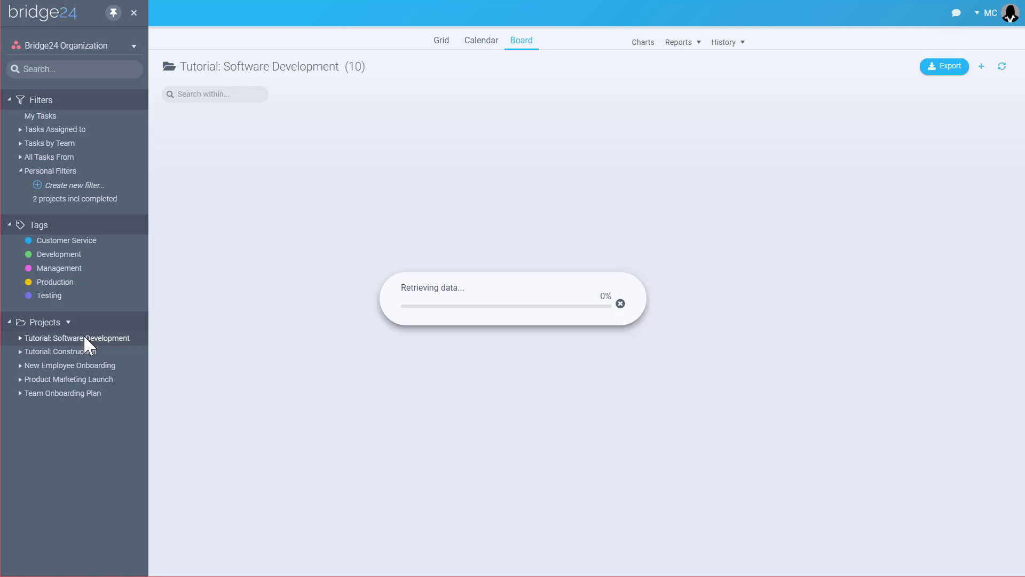
- Open charts for the '2 projects incl completed' filter and swap the section and tag charts
left_click(98, 198)
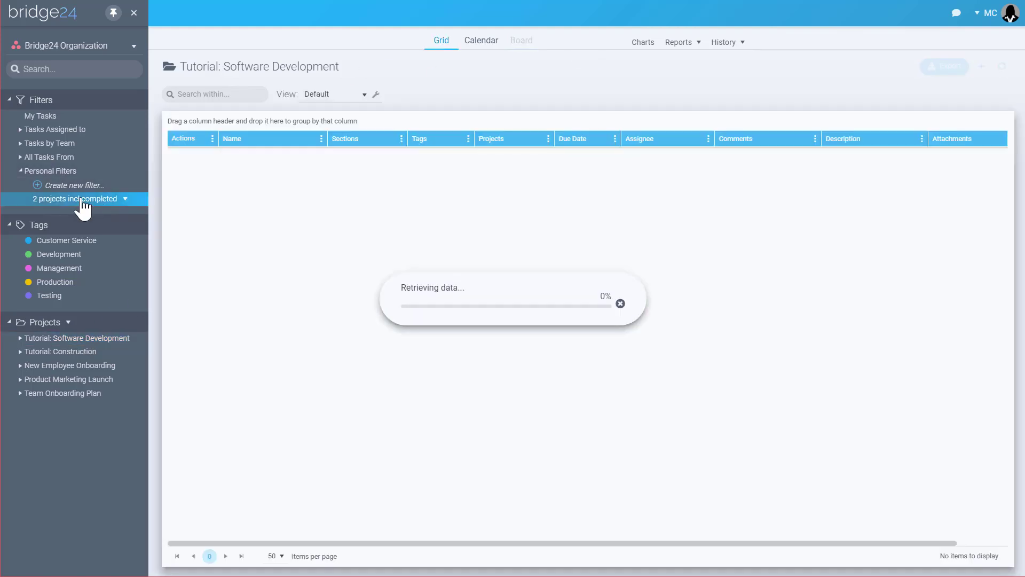
left_click(642, 43)
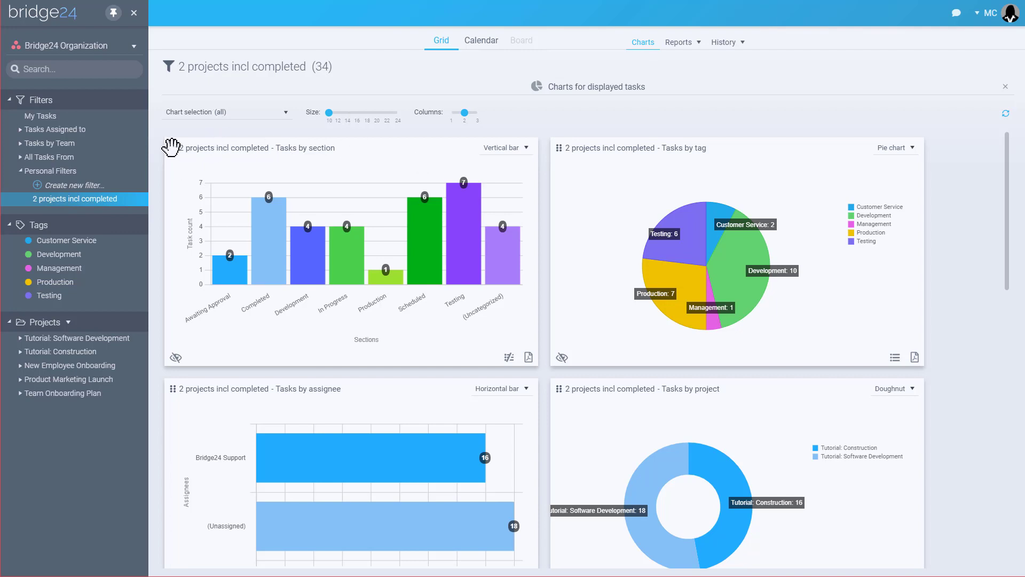
left_click_drag(171, 147, 563, 147)
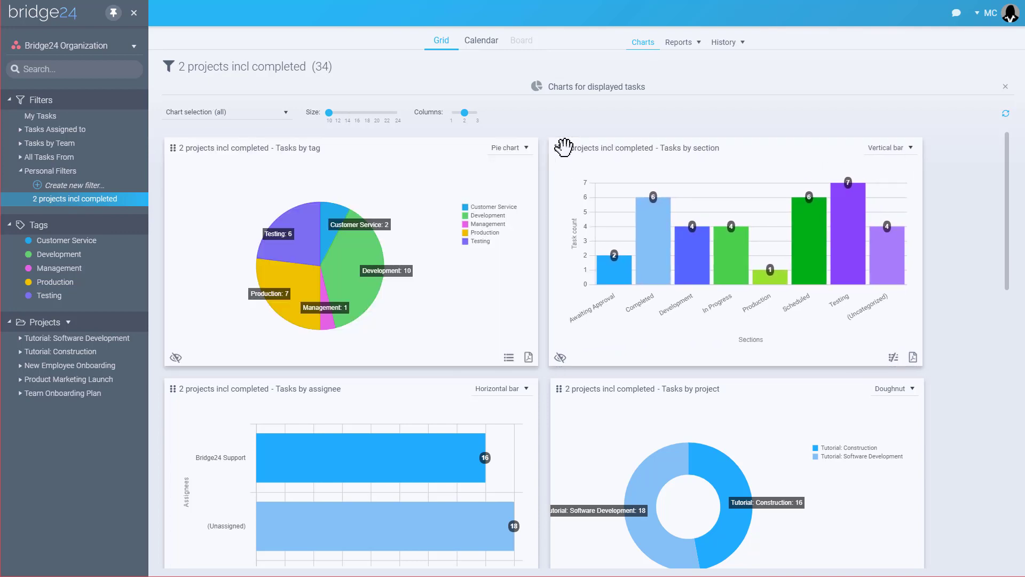
- Hide Production and Testing from the tag pie chart, then bring both back
left_click(484, 232)
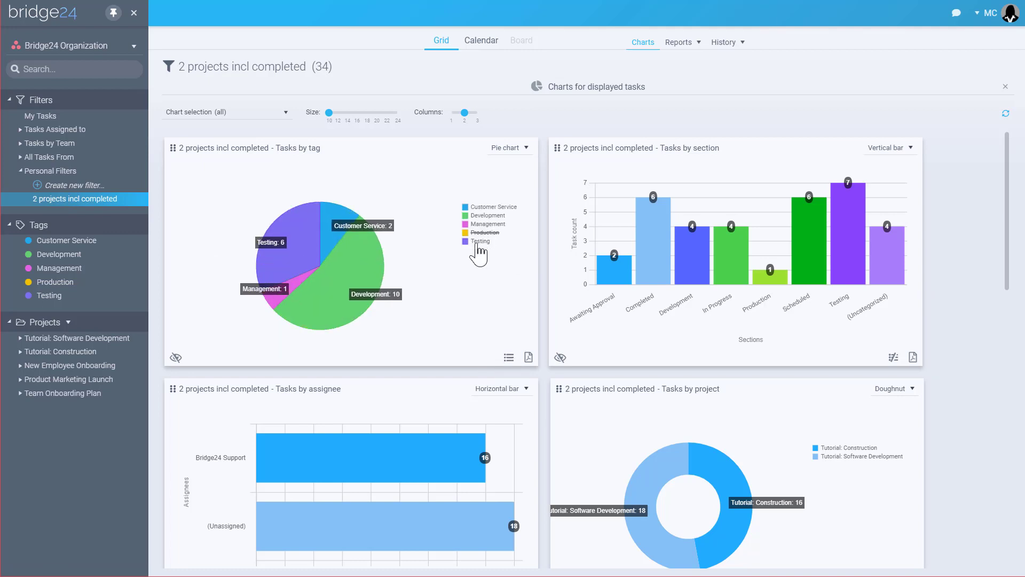
left_click(478, 242)
left_click(479, 241)
left_click(484, 233)
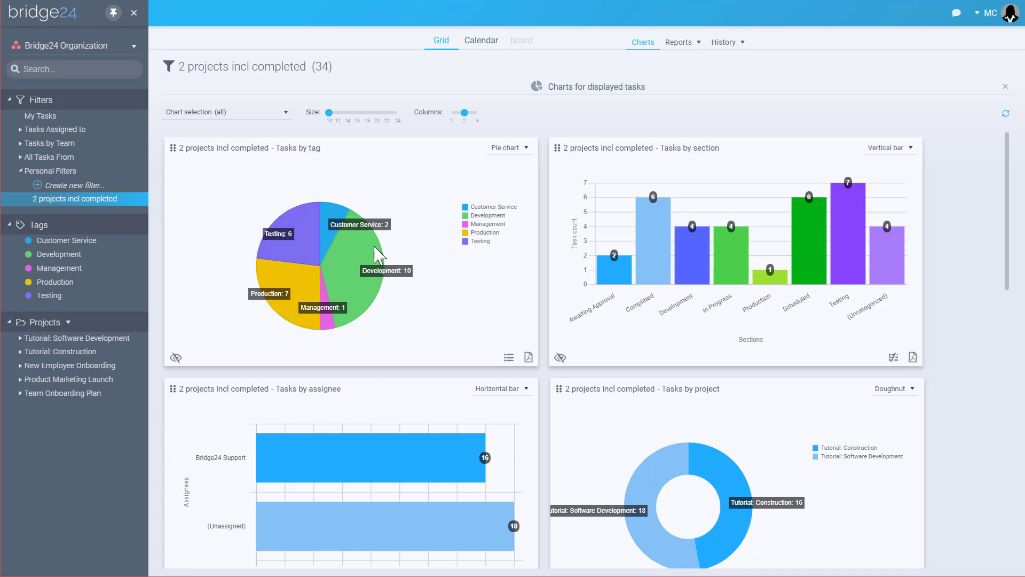
- List the six Testing-tagged tasks, return to the pie, and show its PDF export choices
mouse_move(347, 263)
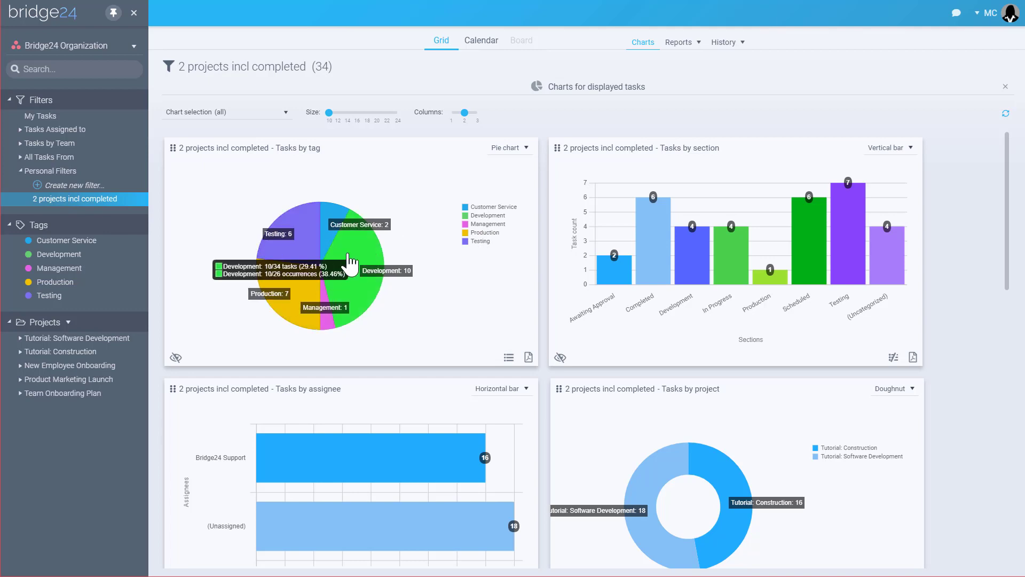
left_click(299, 230)
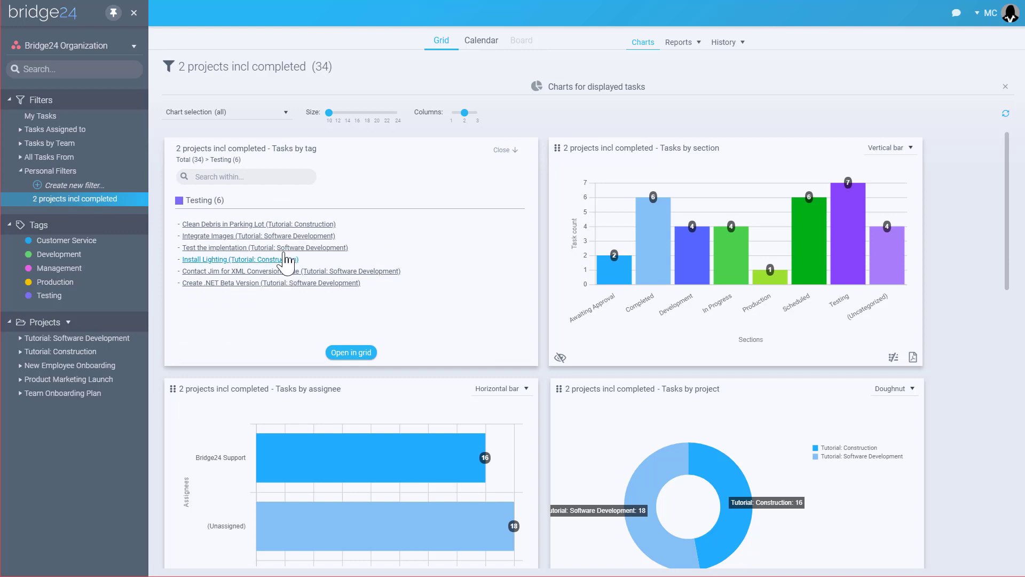
mouse_move(279, 228)
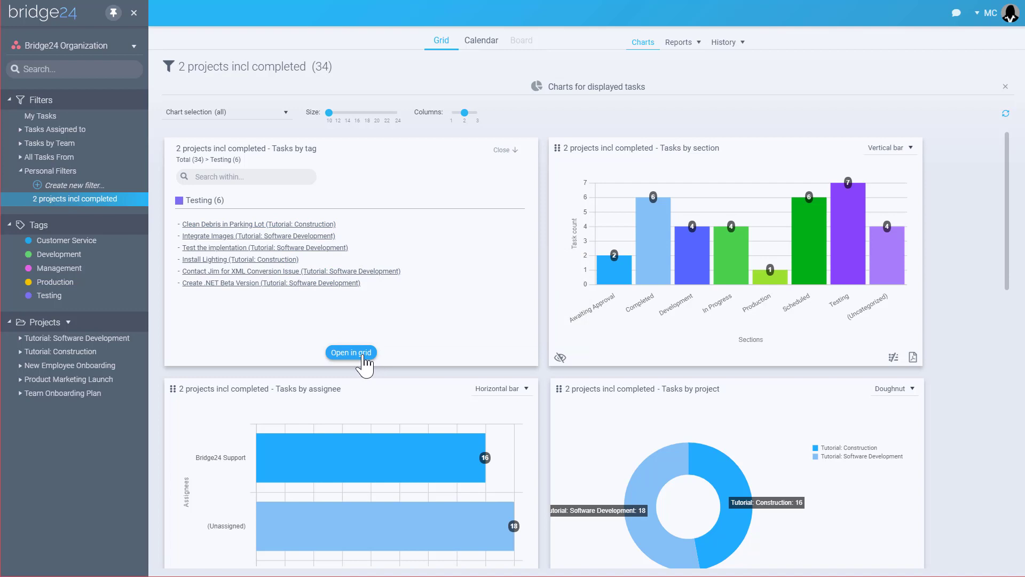
left_click(504, 151)
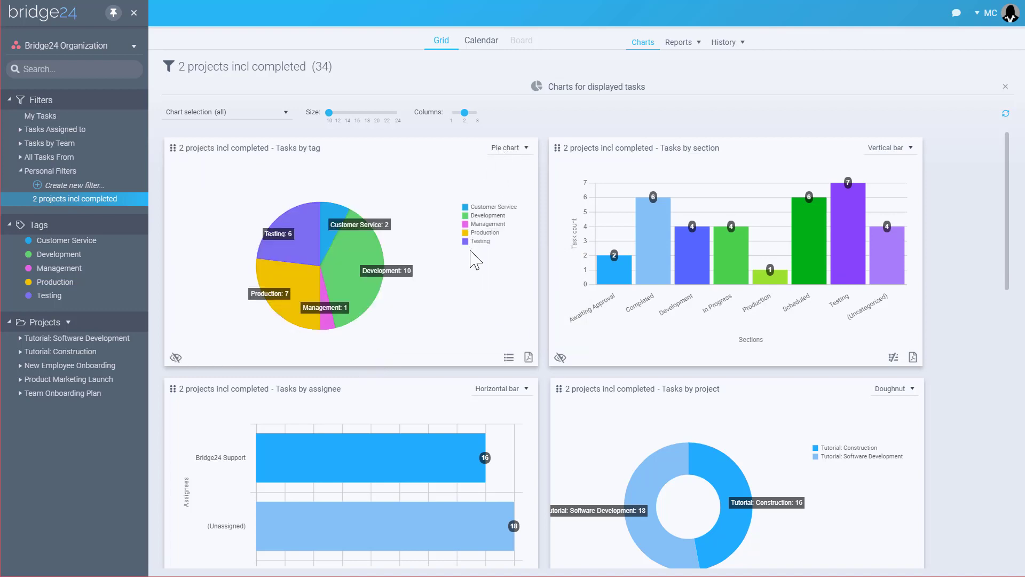
left_click(528, 357)
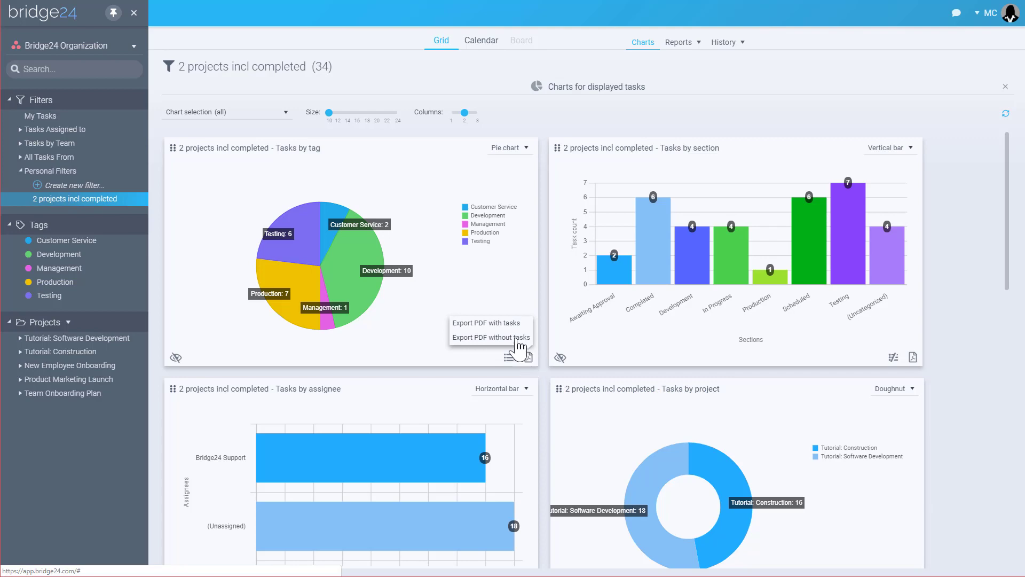
- Export the Tasks by tag chart as a PDF with tasks, review both pages, then close it
left_click(500, 324)
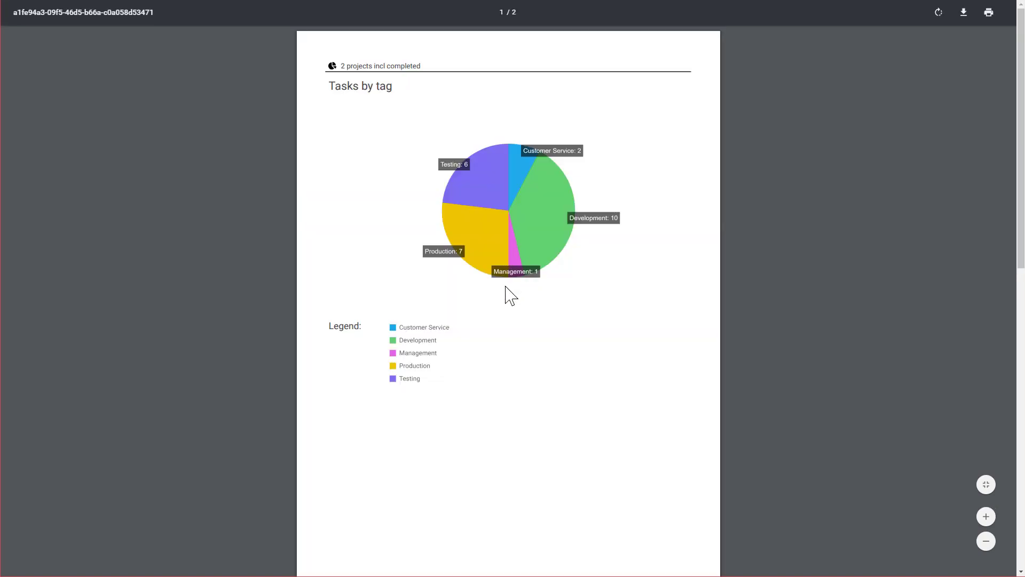
scroll(509, 295, "down", 8)
scroll(495, 327, "up", 8)
key("ctrl+w")
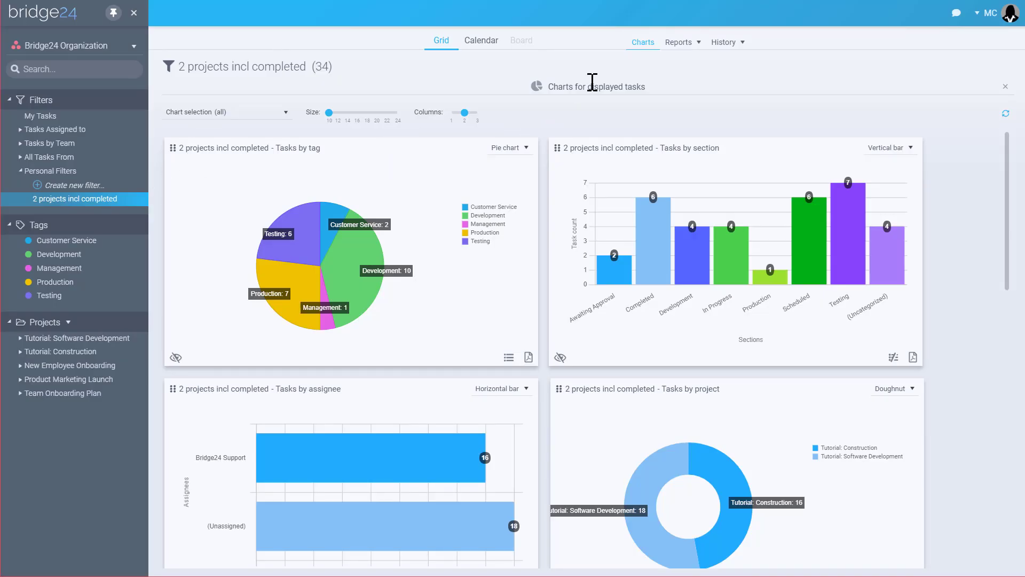
- Generate the basic Tasks by assignee report for the displayed tasks, then go back to the report list
left_click(687, 51)
left_click(686, 61)
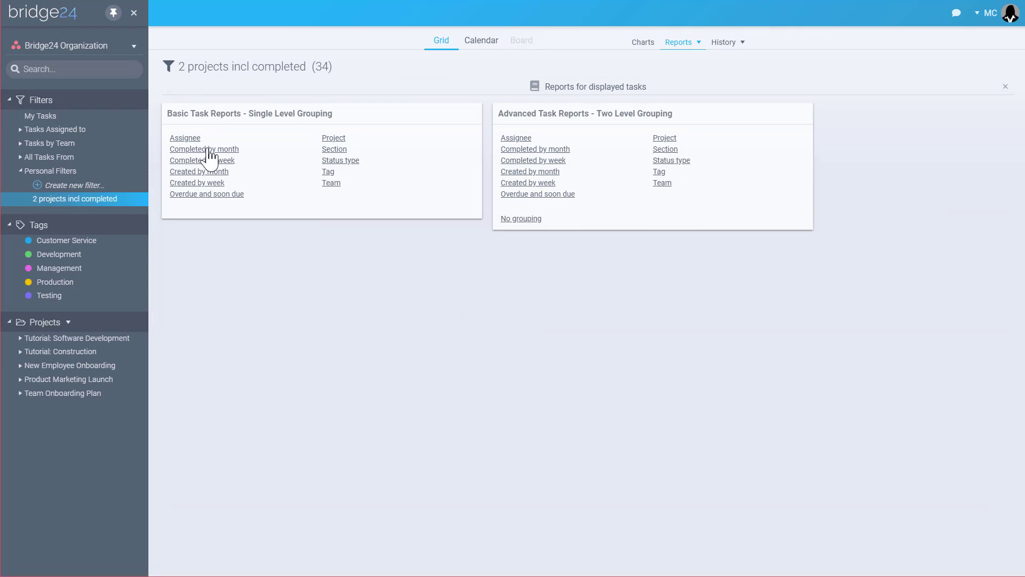
left_click(184, 140)
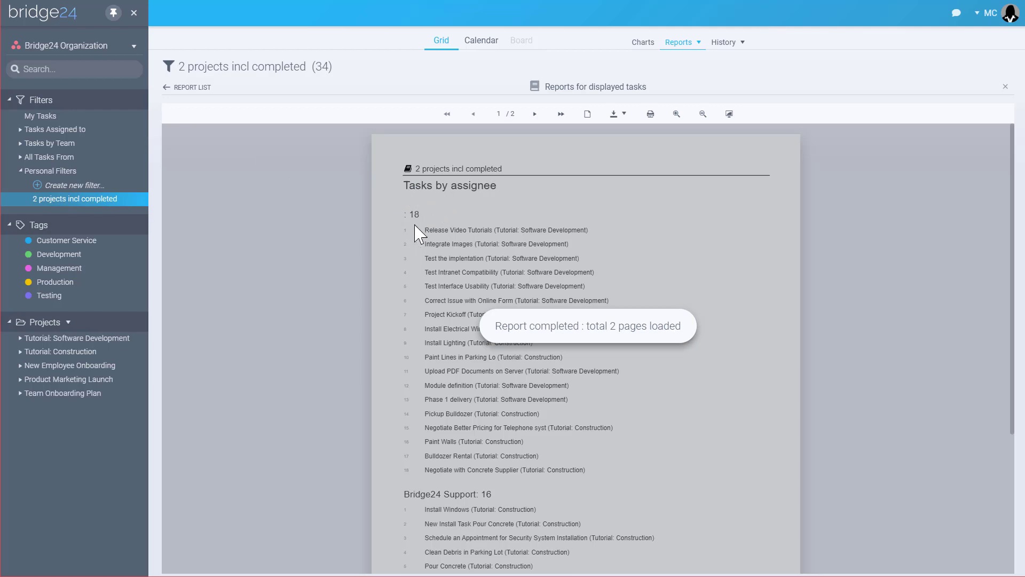
scroll(459, 294, "down", 4)
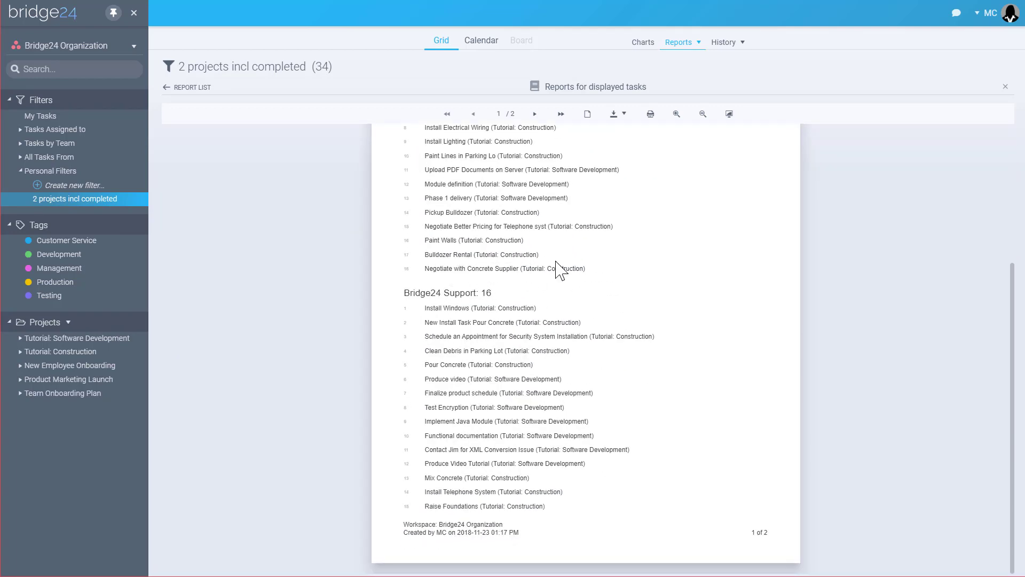
left_click(174, 89)
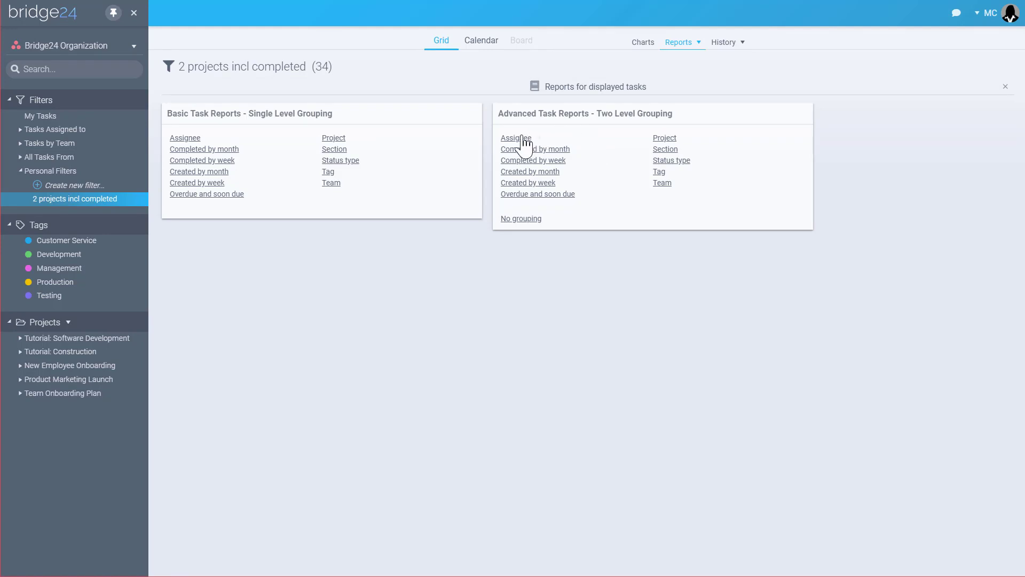
- Generate a Section-then-Assignee report with no subtasks and a Sections column instead of Start Date
left_click(664, 154)
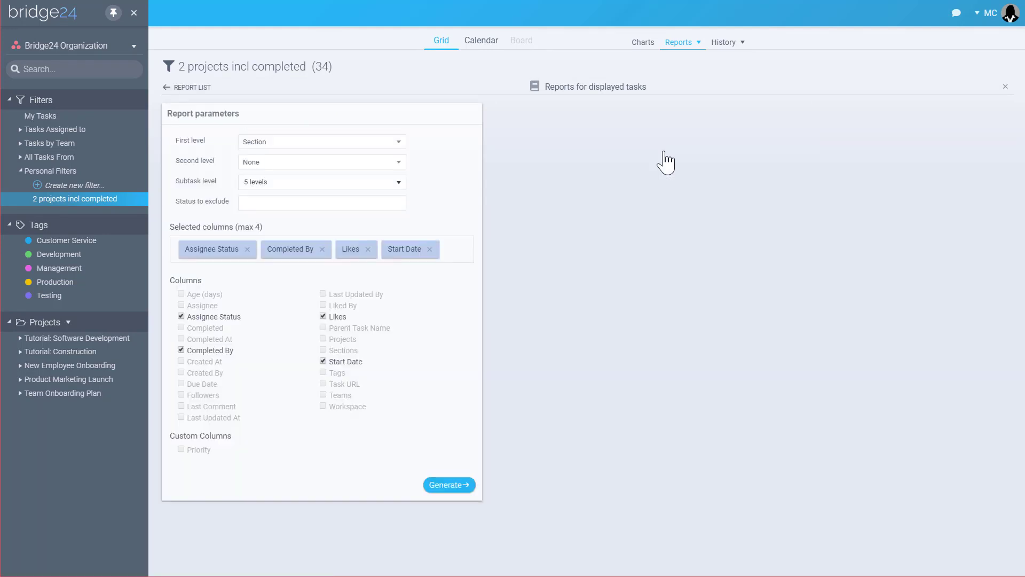
left_click(273, 163)
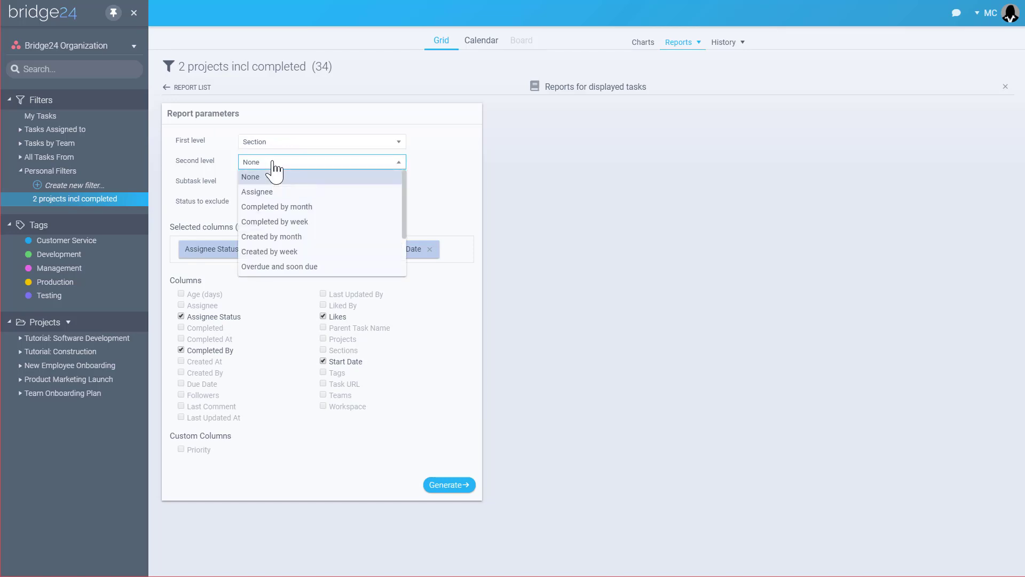
left_click(258, 194)
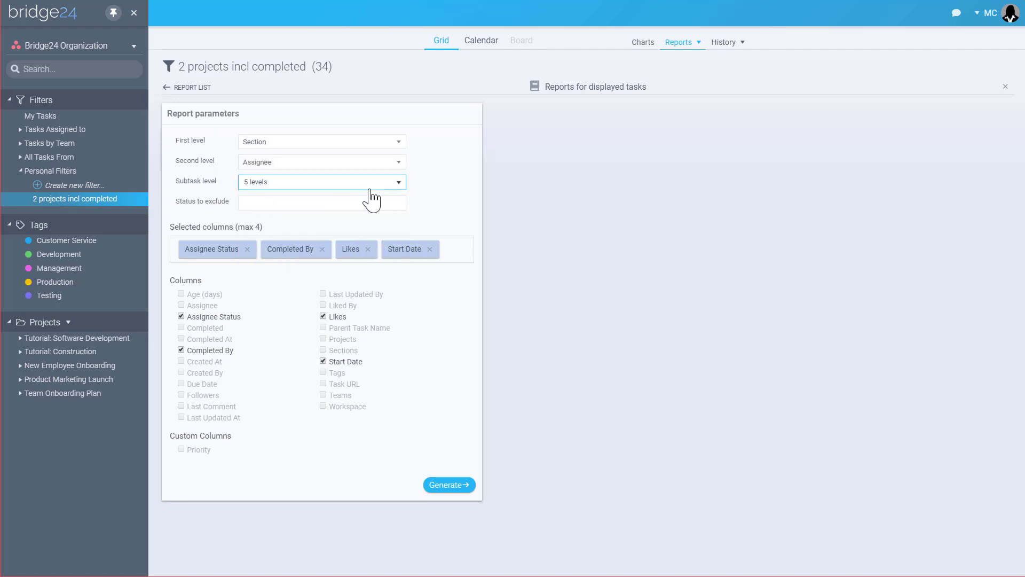
left_click(398, 184)
left_click(323, 197)
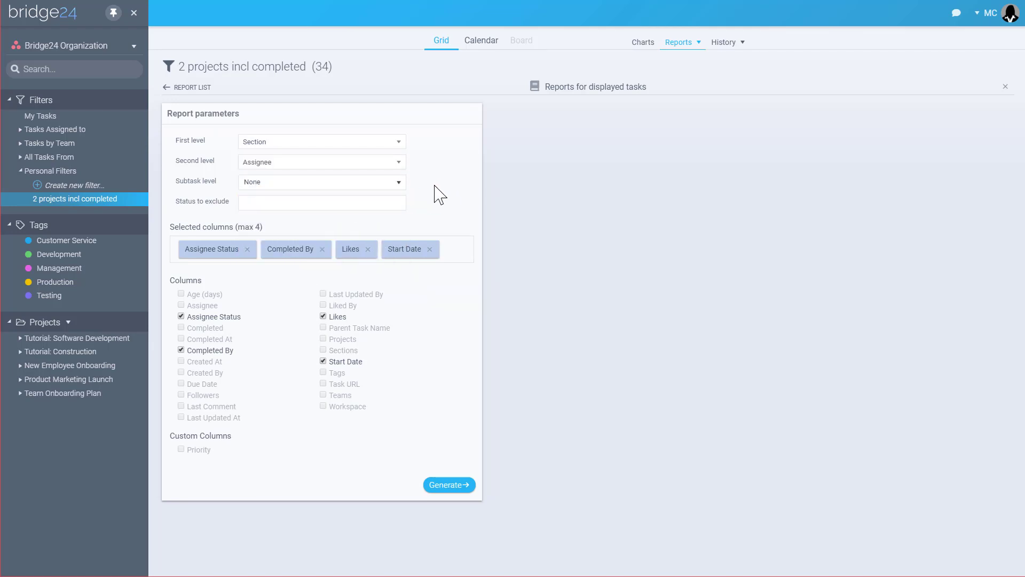
left_click(430, 250)
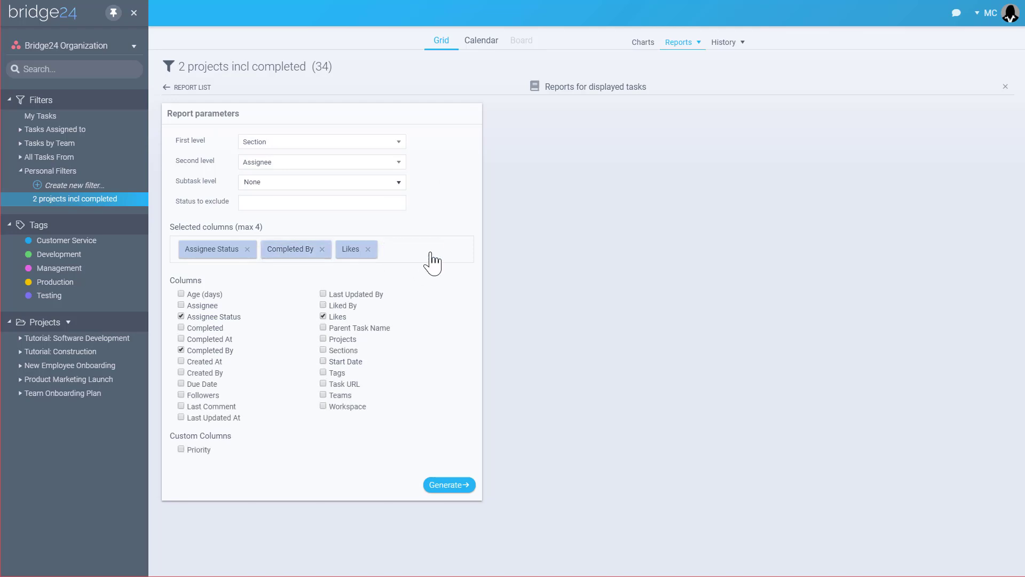
left_click(324, 351)
left_click(445, 485)
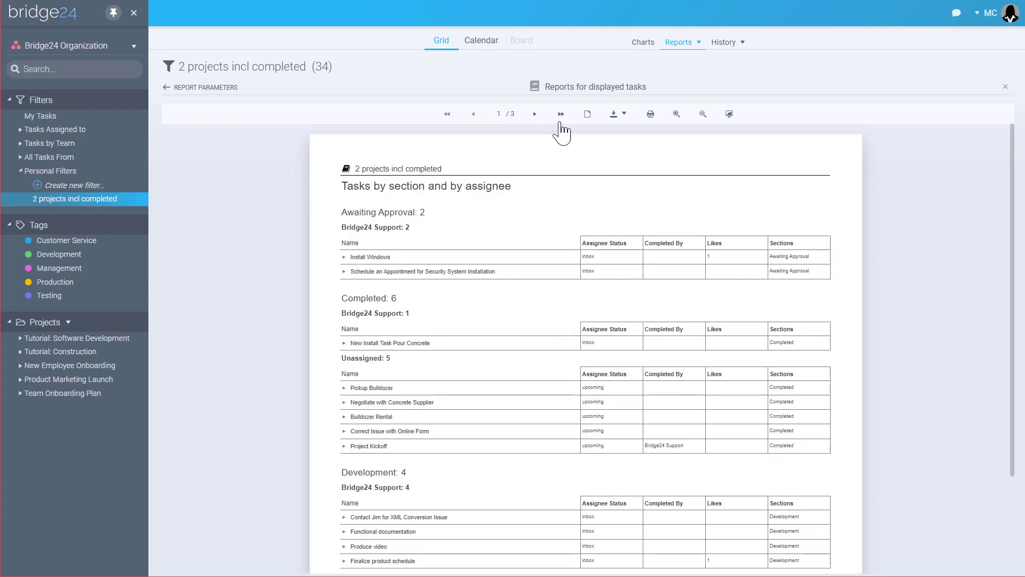
- Save the section-and-assignee report as an Excel 97-2003 file, then return to the 34-task grid
left_click(615, 115)
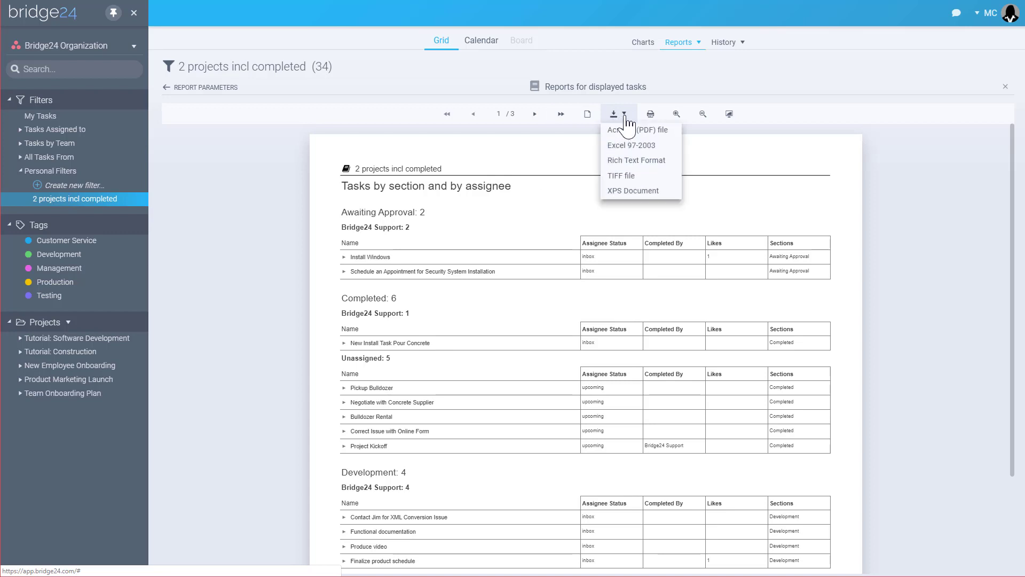
left_click(631, 148)
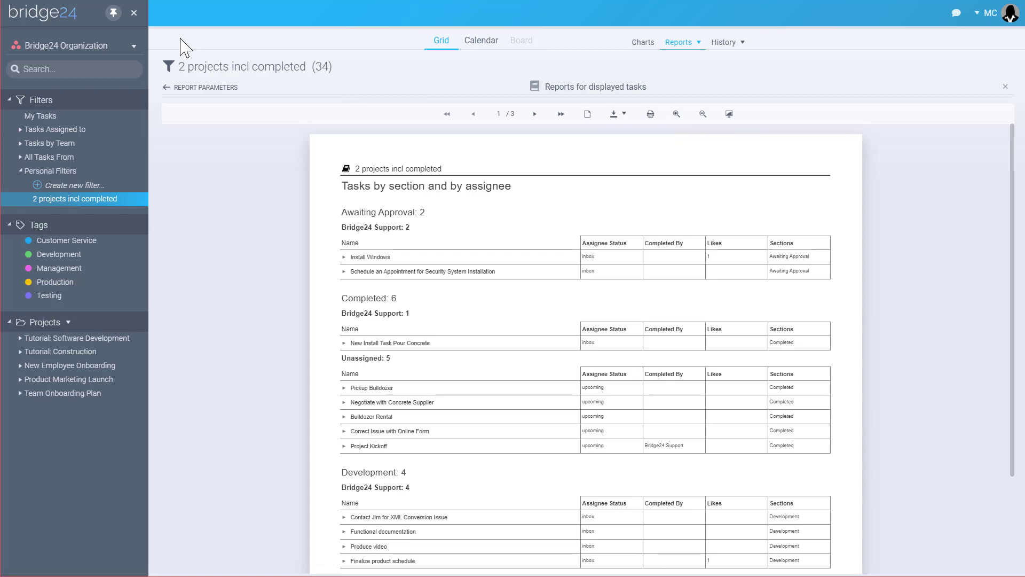
left_click(449, 48)
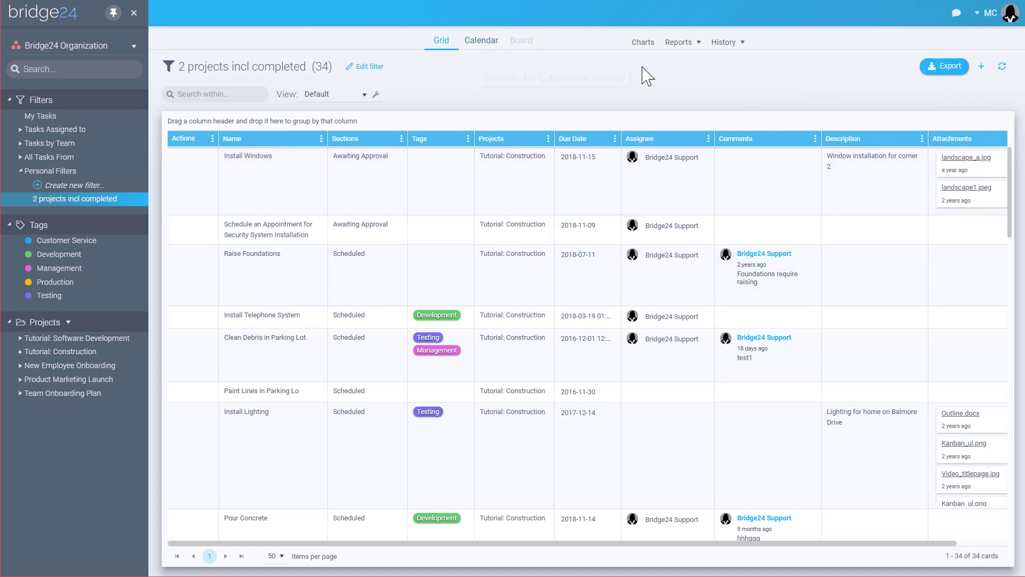
- Export the 34 tasks to Excel with grid-view fields, separate comment/attachment sheets and full export in one sheet
left_click(944, 75)
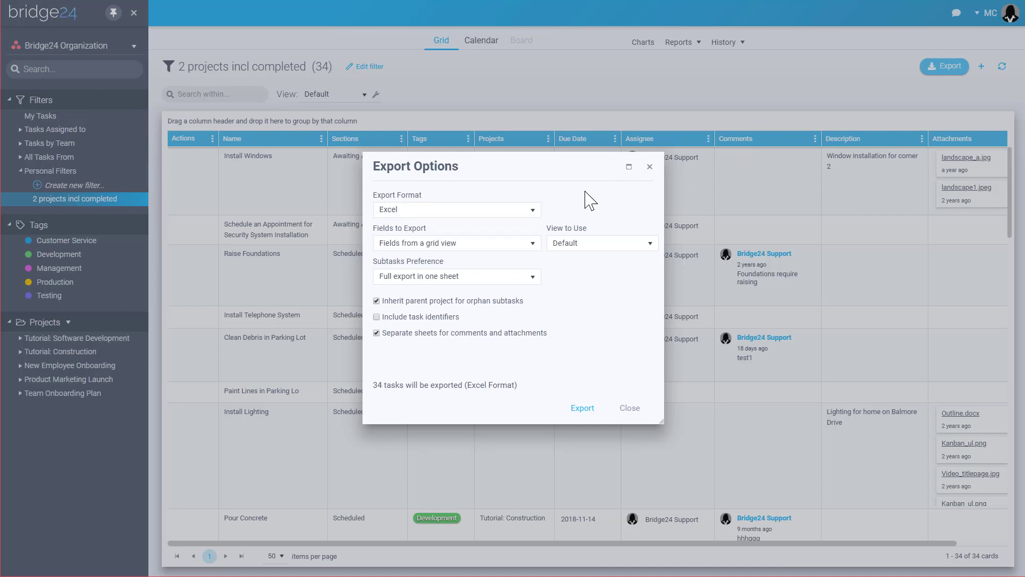
left_click(442, 247)
left_click(411, 274)
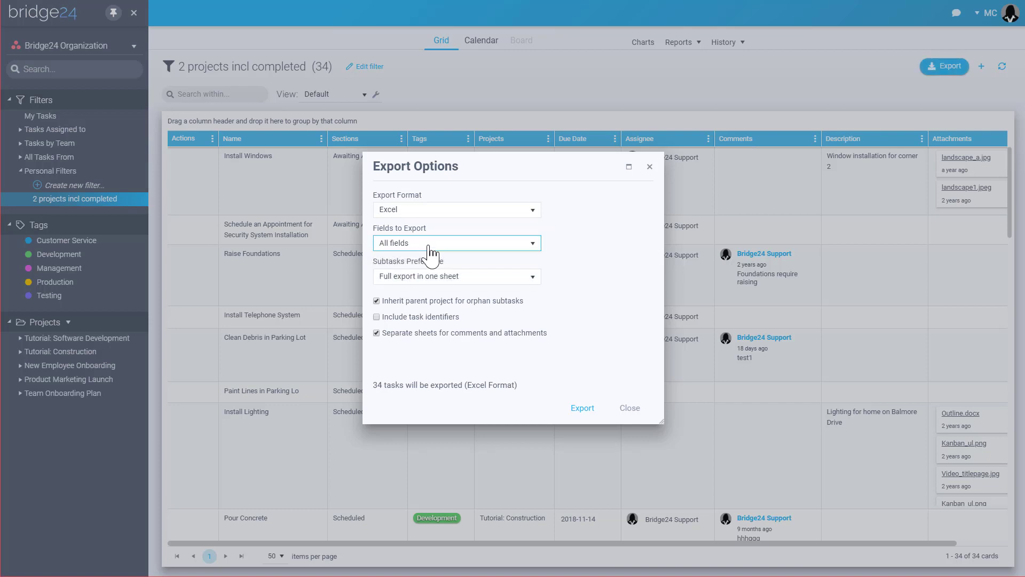
left_click(427, 245)
left_click(417, 259)
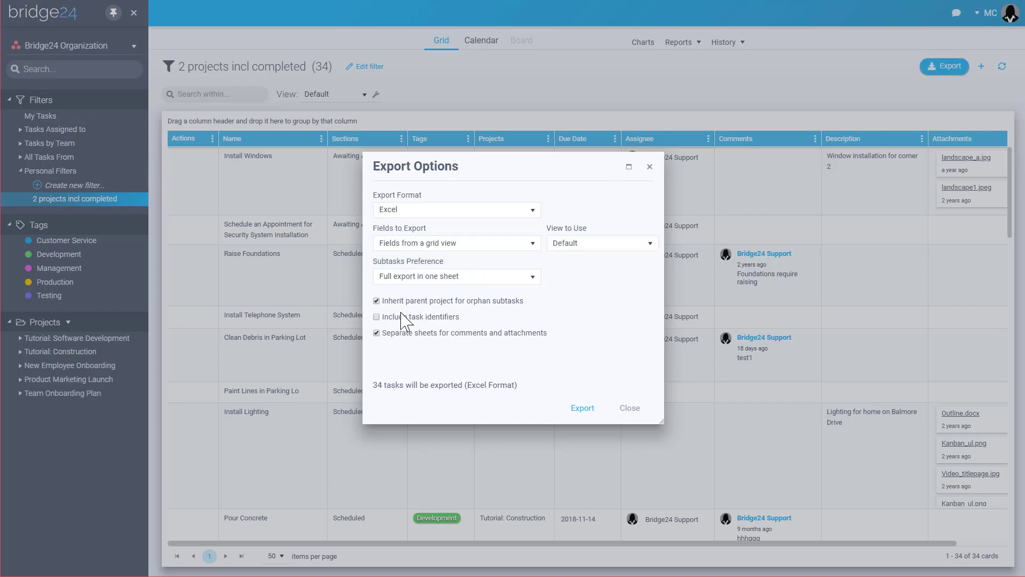
left_click(376, 332)
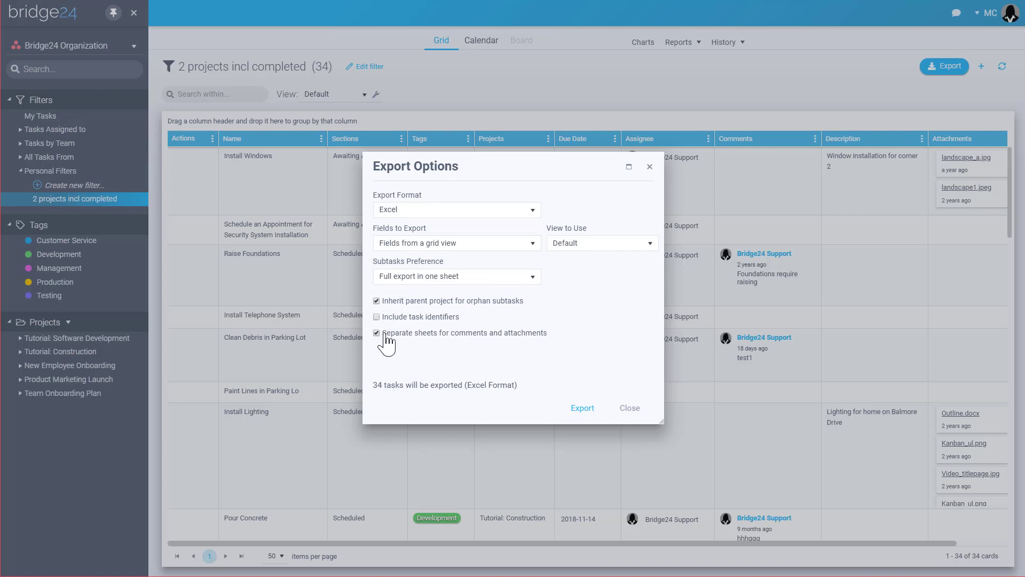
left_click(418, 282)
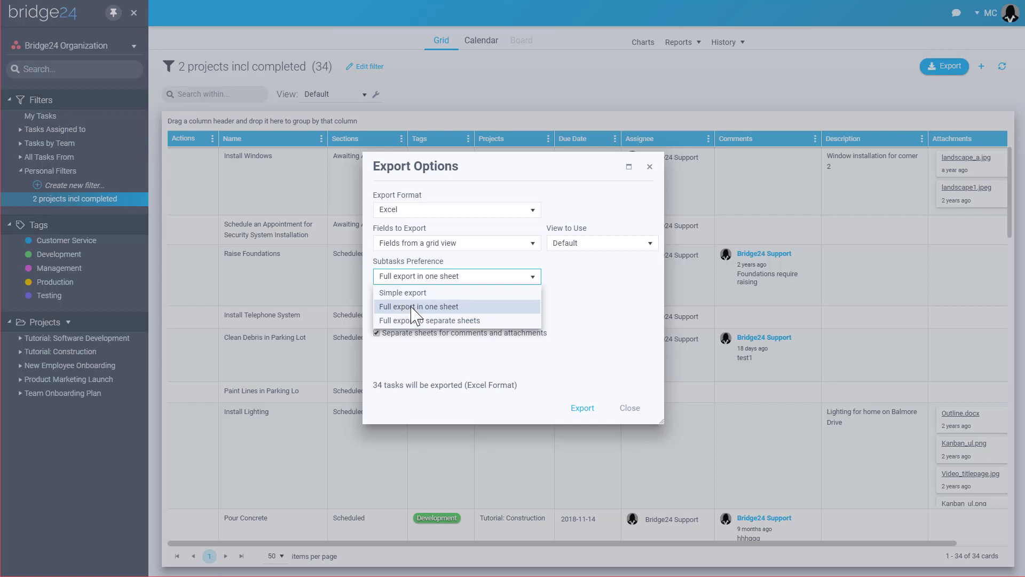
left_click(443, 276)
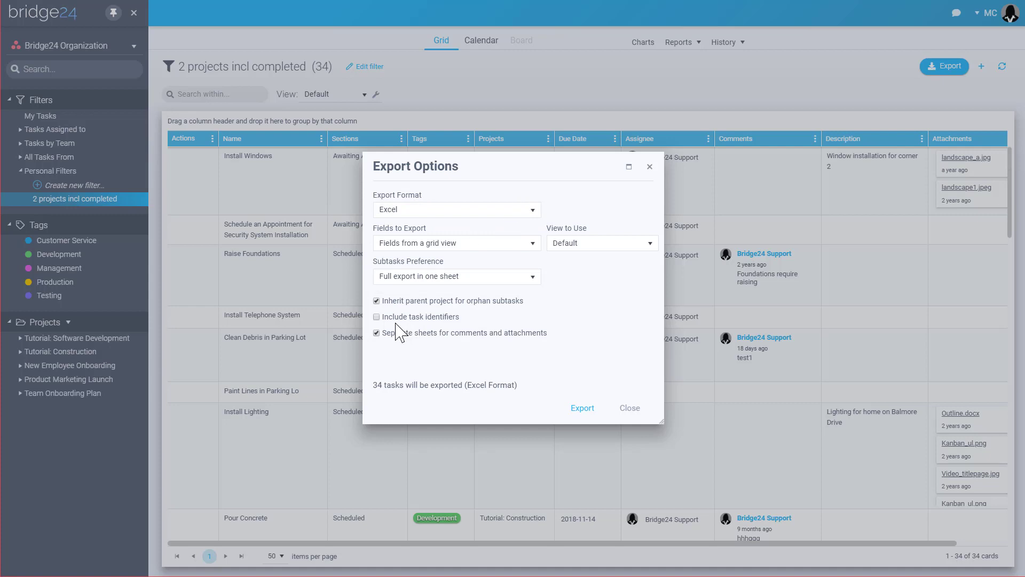
left_click(582, 408)
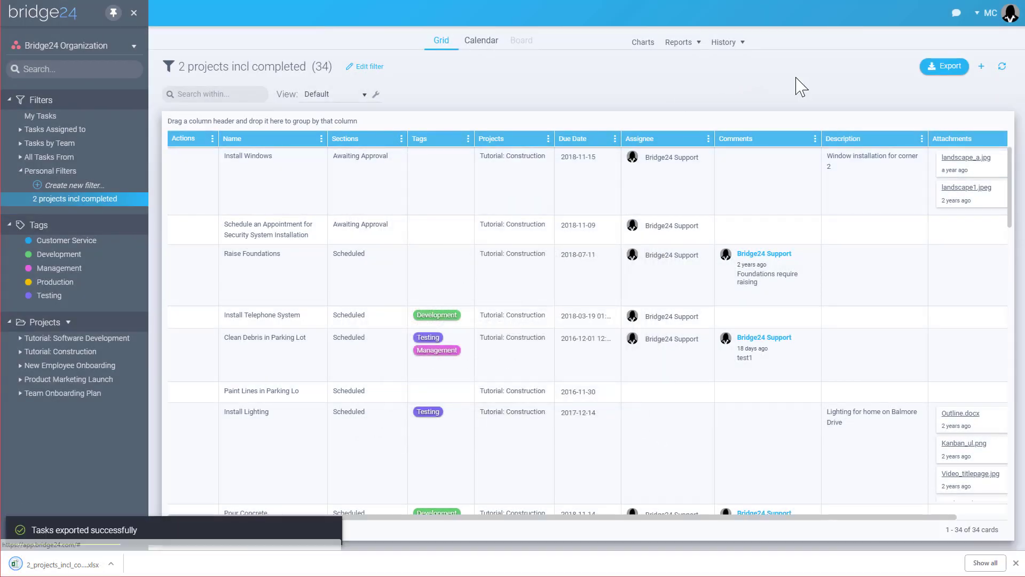
- Show the About tab of the MC account menu, with useful links, custom development and follow links
left_click(996, 14)
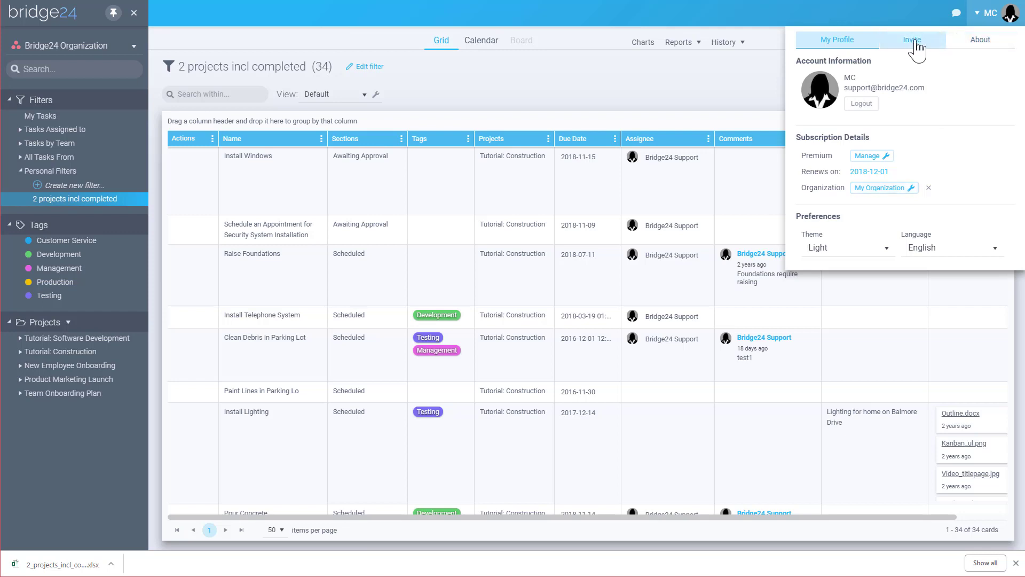
left_click(980, 43)
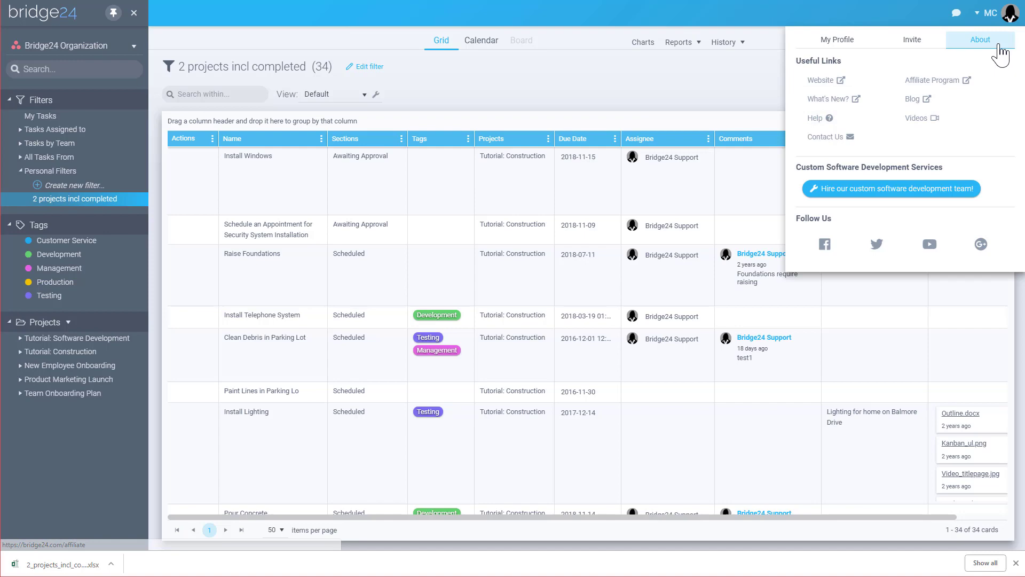
left_click(632, 95)
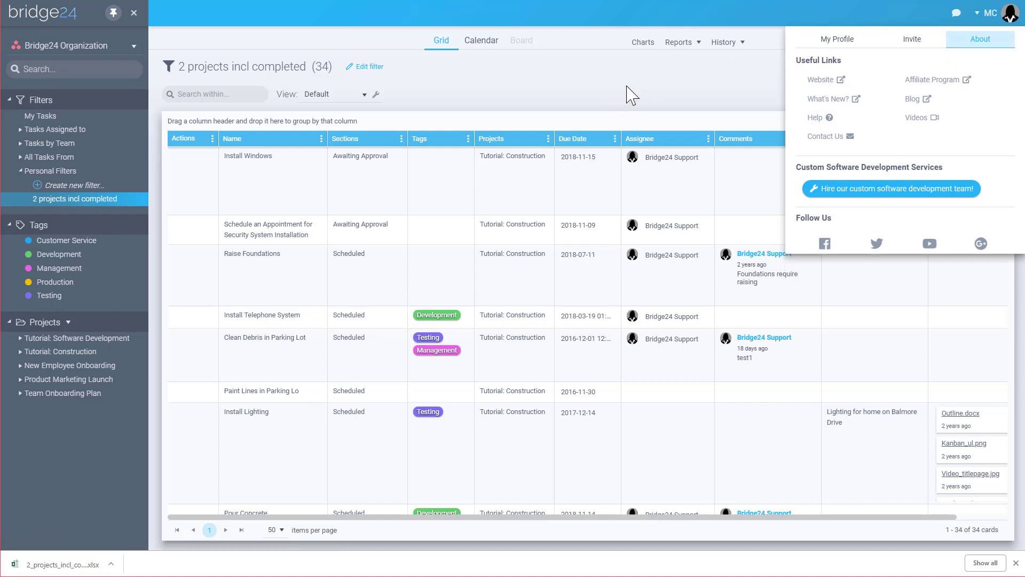